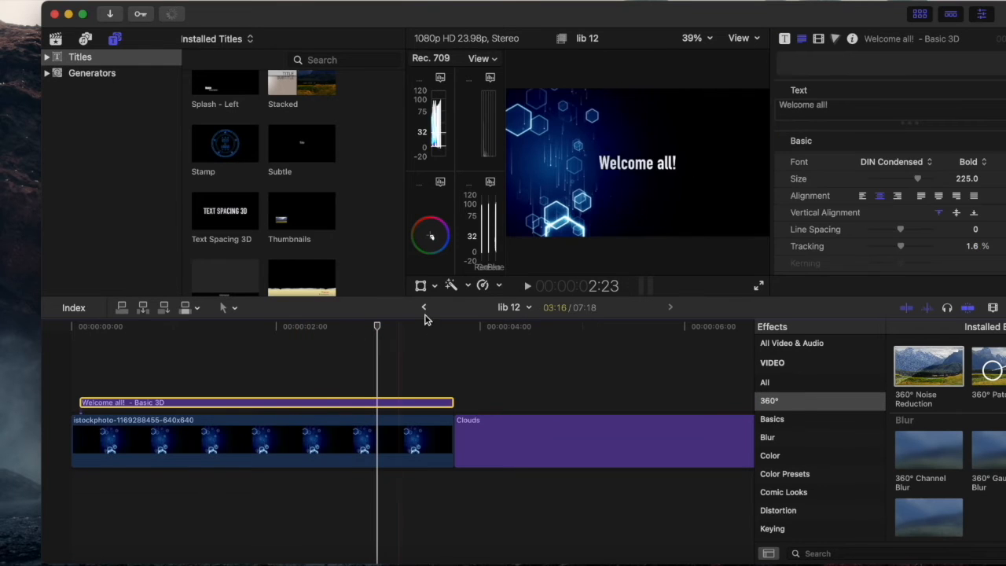
Step: Replace the Clouds title at the end of the timeline with the Slide title from the installed titles
{"action": "left_click", "coordinate": [483, 353]}
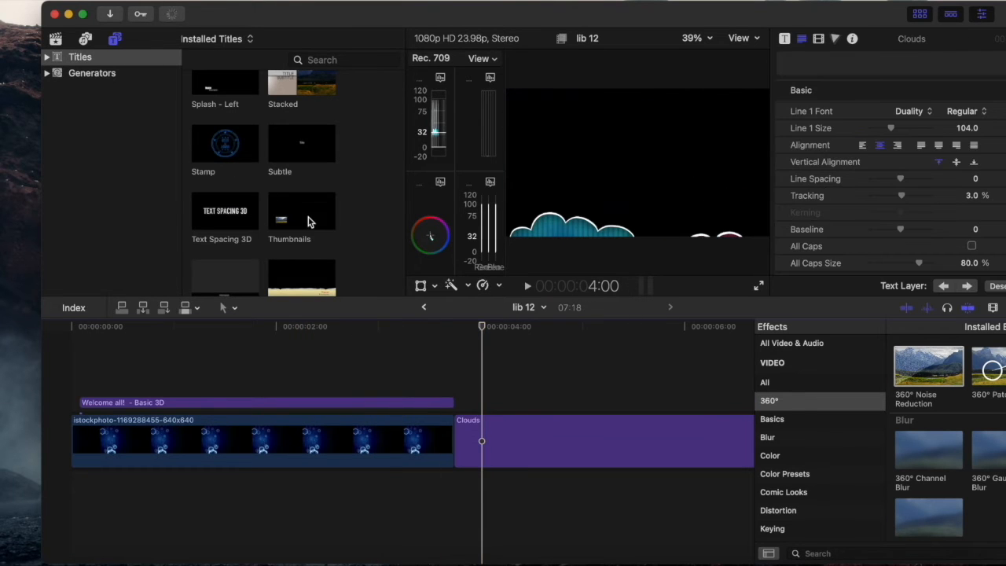
{"action": "scroll", "coordinate": [259, 205], "scroll_direction": "down", "scroll_amount": 3}
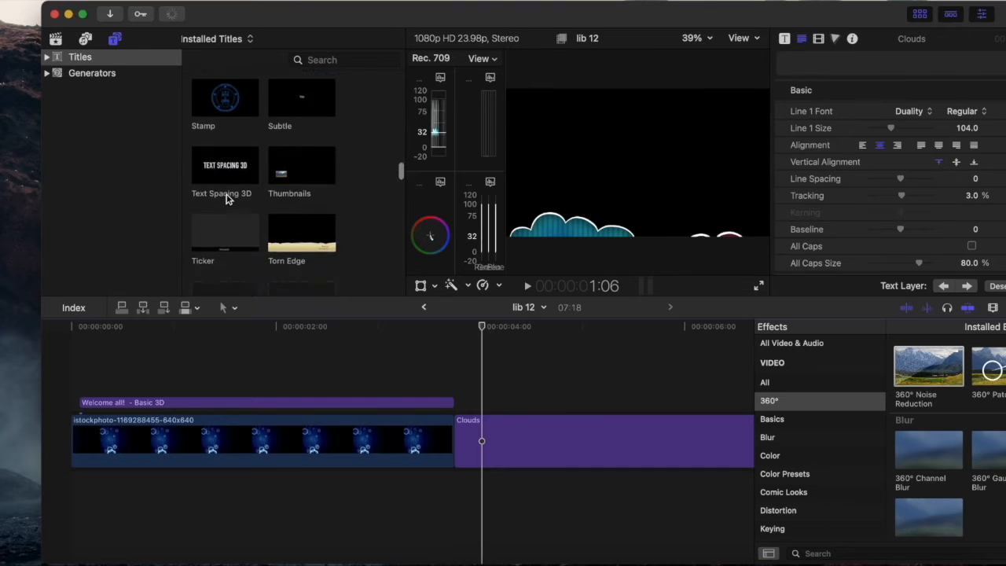
{"action": "scroll", "coordinate": [226, 199], "scroll_direction": "down", "scroll_amount": 5}
{"action": "scroll", "coordinate": [225, 197], "scroll_direction": "down", "scroll_amount": 5}
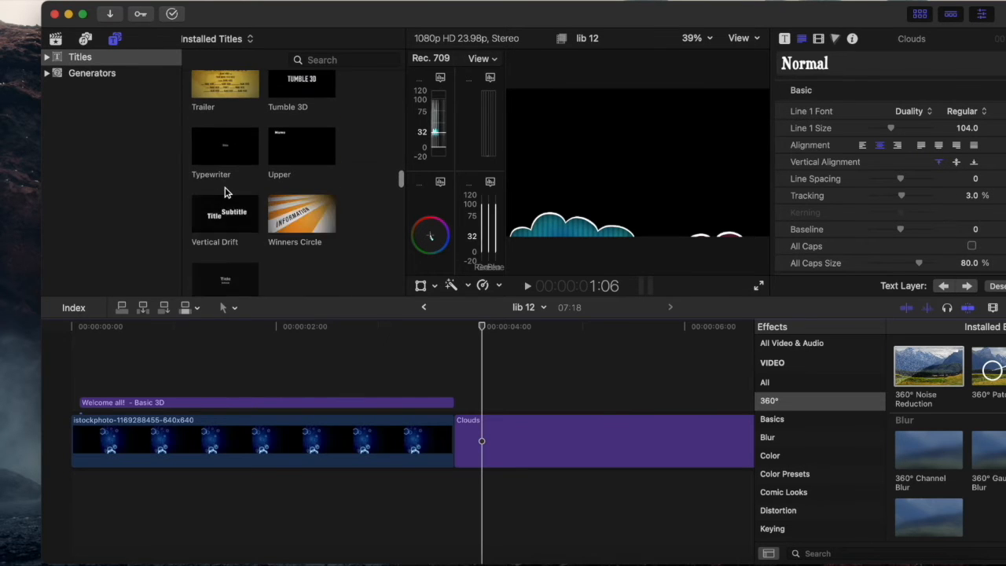
{"action": "scroll", "coordinate": [225, 191], "scroll_direction": "down", "scroll_amount": 5}
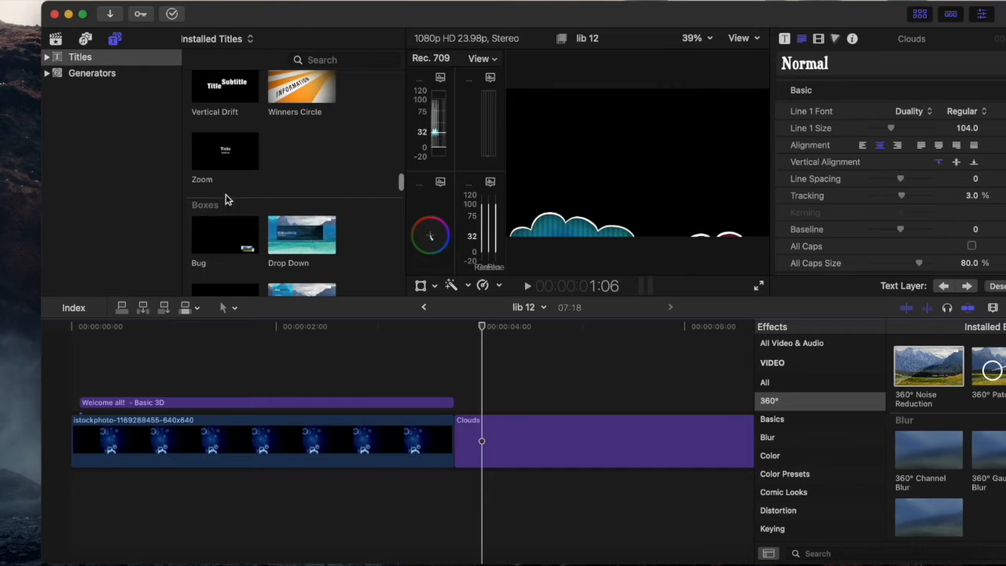
{"action": "scroll", "coordinate": [287, 274], "scroll_direction": "down", "scroll_amount": 10}
{"action": "scroll", "coordinate": [287, 273], "scroll_direction": "down", "scroll_amount": 10}
{"action": "left_click", "coordinate": [537, 456]}
{"action": "key", "text": "Delete"}
{"action": "left_click_drag", "start_coordinate": [227, 89], "coordinate": [462, 434]}
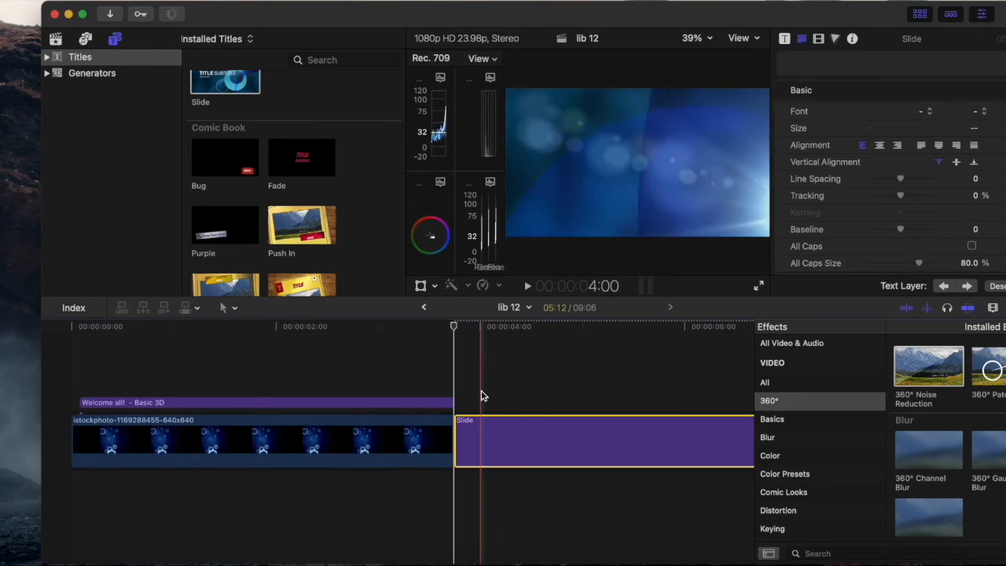
Step: Preview the Slide title at several points along the timeline and look through the remaining installed title styles
{"action": "left_click", "coordinate": [595, 382]}
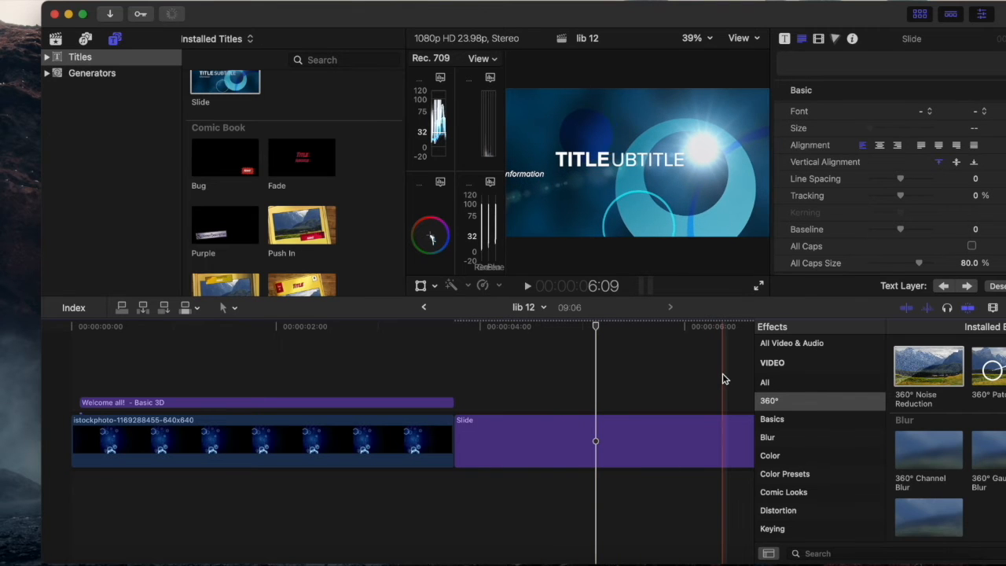
{"action": "scroll", "coordinate": [724, 377], "scroll_direction": "right", "scroll_amount": 3}
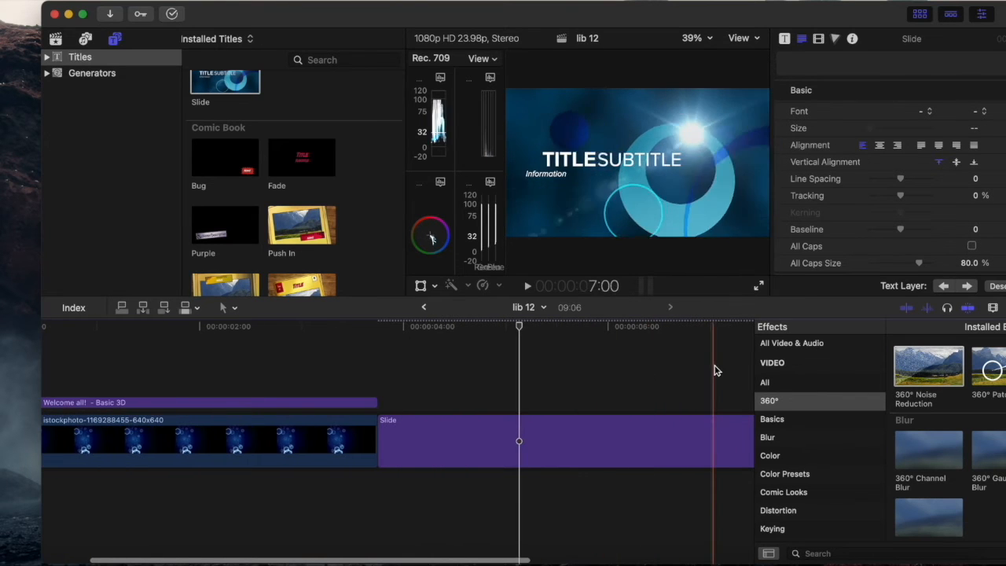
{"action": "scroll", "coordinate": [621, 386], "scroll_direction": "right", "scroll_amount": 3}
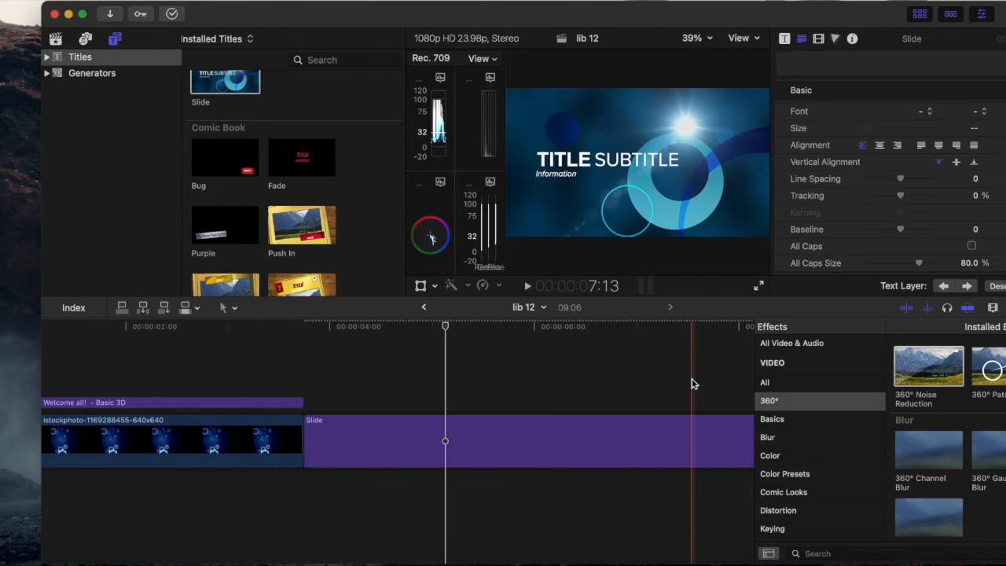
{"action": "scroll", "coordinate": [692, 384], "scroll_direction": "right", "scroll_amount": 8}
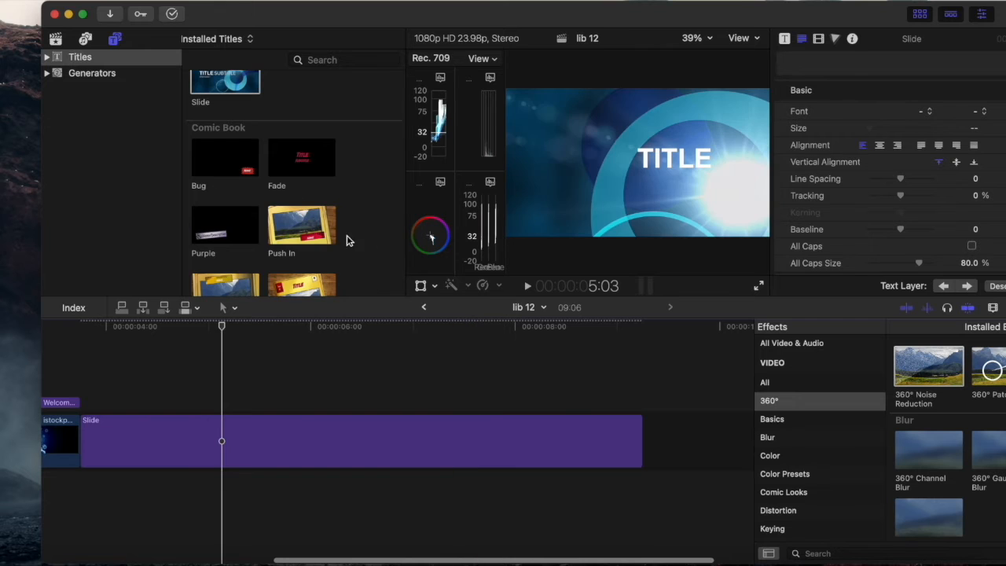
{"action": "scroll", "coordinate": [346, 240], "scroll_direction": "down", "scroll_amount": 10}
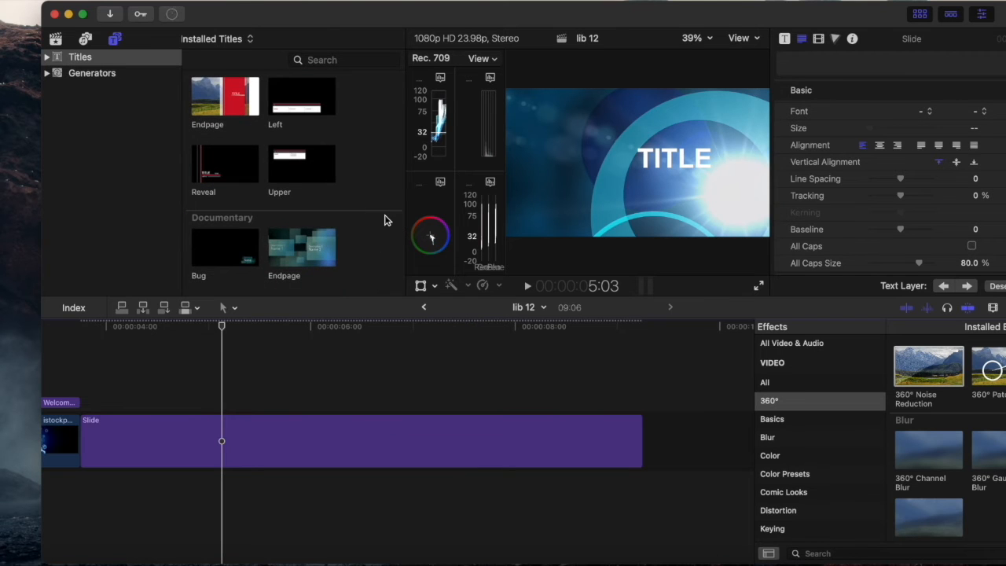
{"action": "scroll", "coordinate": [385, 220], "scroll_direction": "down", "scroll_amount": 5}
{"action": "scroll", "coordinate": [319, 177], "scroll_direction": "down", "scroll_amount": 5}
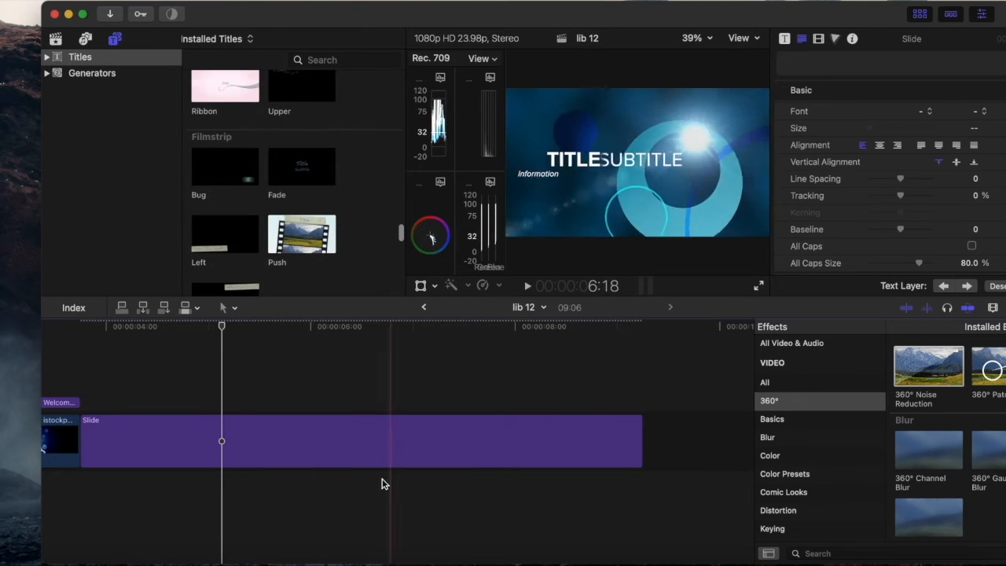
Step: Delete the Slide title from the timeline and place the playhead at the end of the background image clip
{"action": "scroll", "coordinate": [312, 450], "scroll_direction": "left", "scroll_amount": 8}
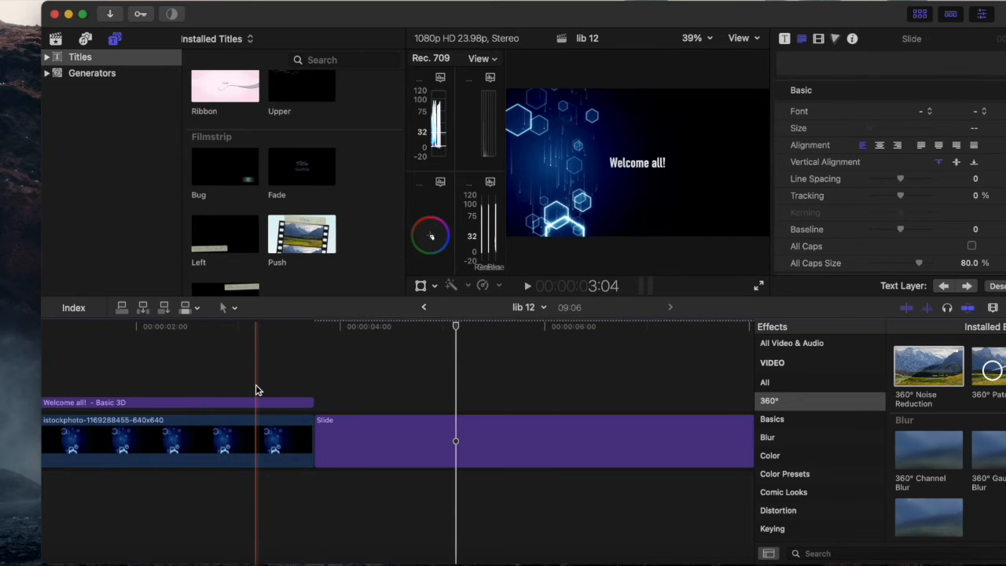
{"action": "left_click", "coordinate": [350, 437]}
{"action": "key", "text": "Delete"}
{"action": "left_click", "coordinate": [254, 353]}
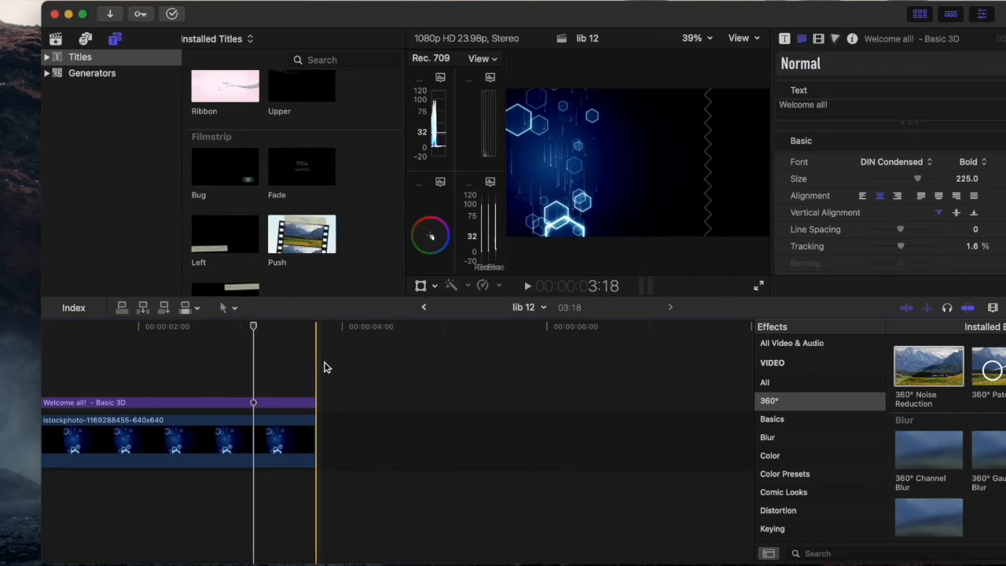
{"action": "left_click", "coordinate": [326, 366]}
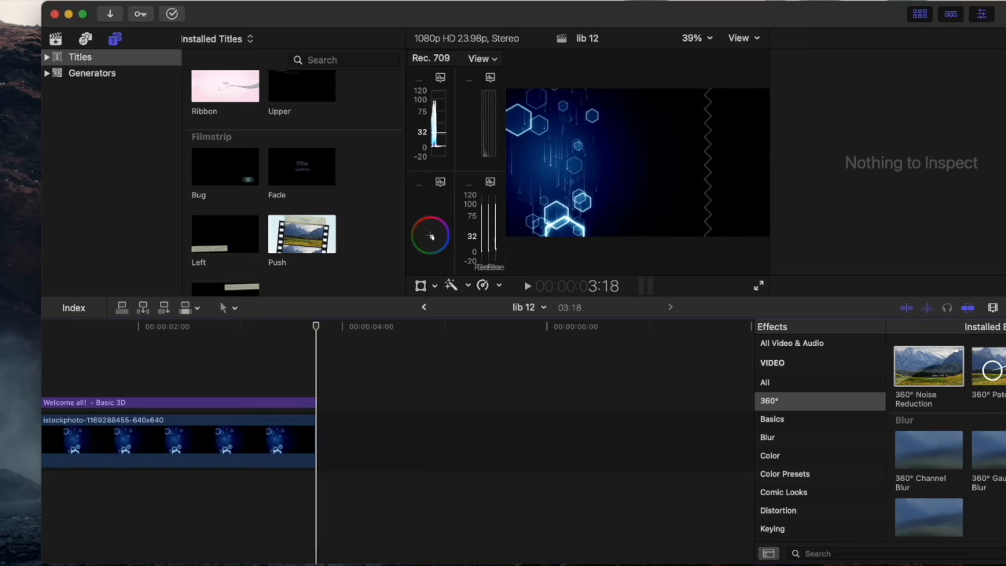
Step: Examine the Blur and Color effects, the other effect categories, the timeline's clip appearance options and the installed effects sets
{"action": "left_click", "coordinate": [790, 443]}
{"action": "left_click", "coordinate": [788, 457]}
{"action": "scroll", "coordinate": [787, 454], "scroll_direction": "down", "scroll_amount": 5}
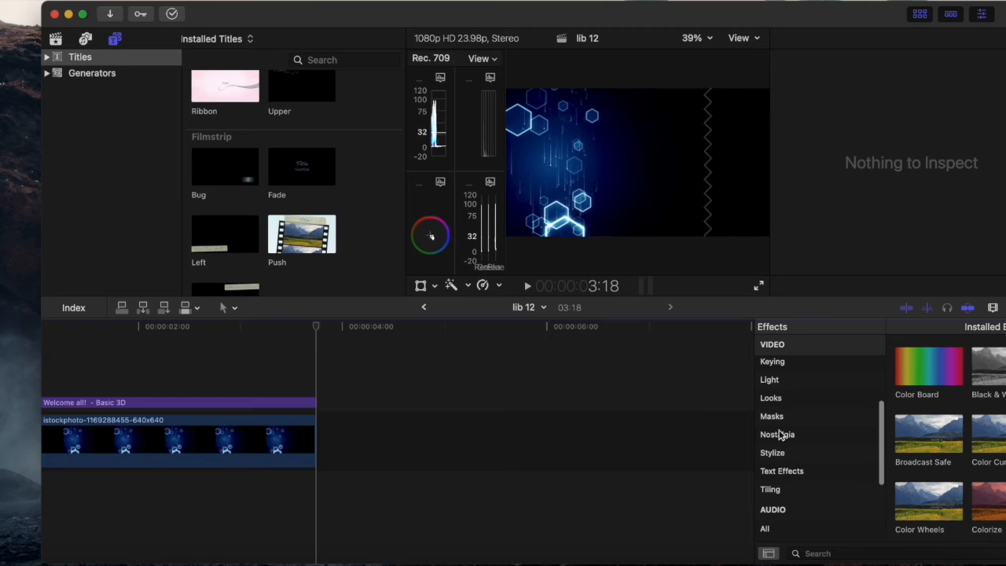
{"action": "scroll", "coordinate": [820, 366], "scroll_direction": "up", "scroll_amount": 5}
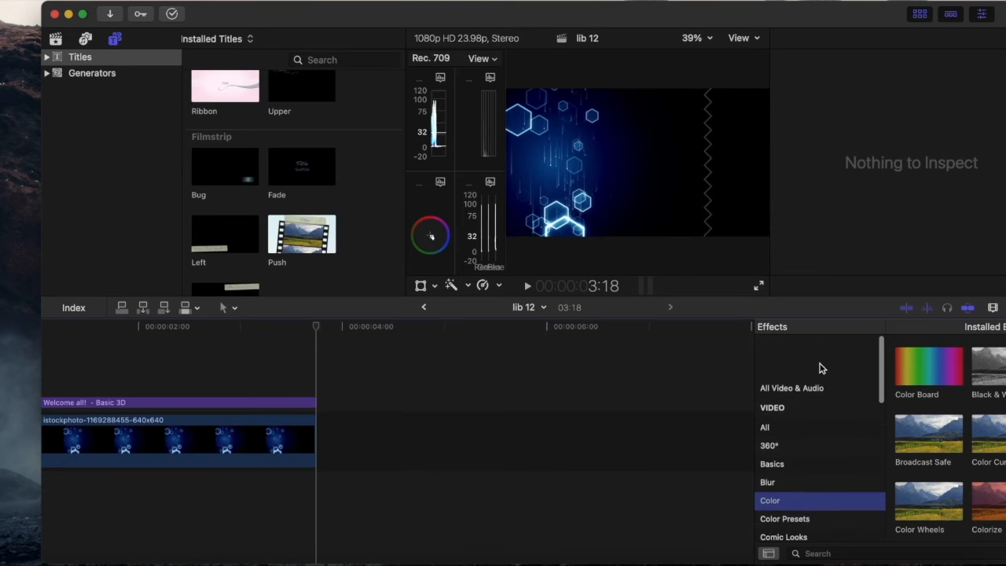
{"action": "left_click", "coordinate": [993, 308]}
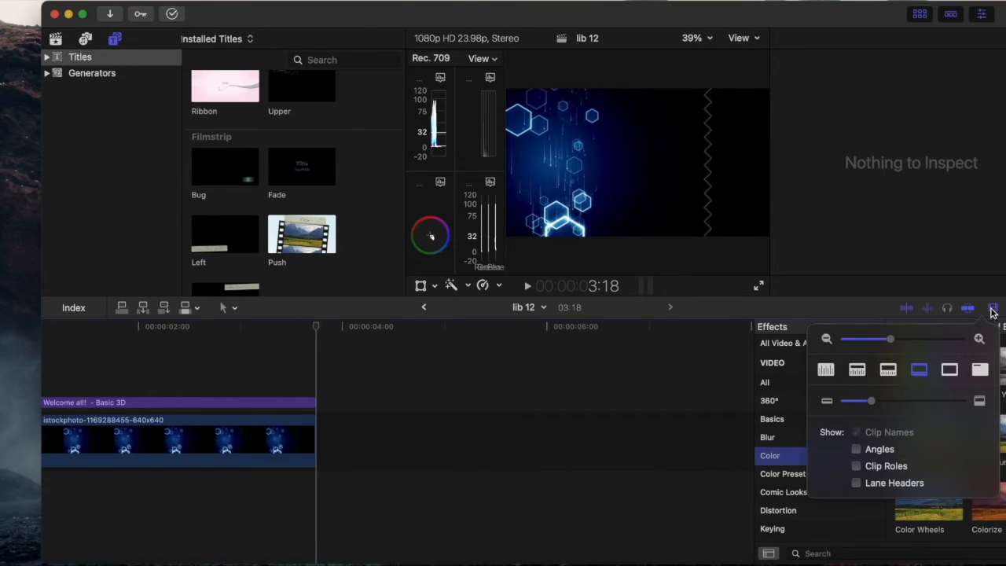
{"action": "left_click", "coordinate": [993, 310]}
{"action": "left_click", "coordinate": [997, 310]}
{"action": "left_click", "coordinate": [997, 310]}
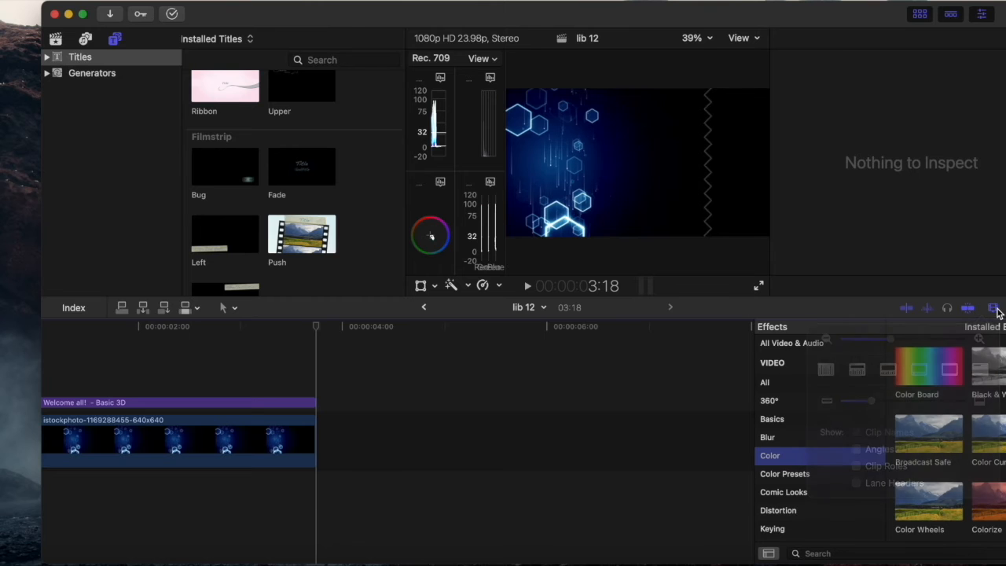
{"action": "left_click", "coordinate": [947, 327]}
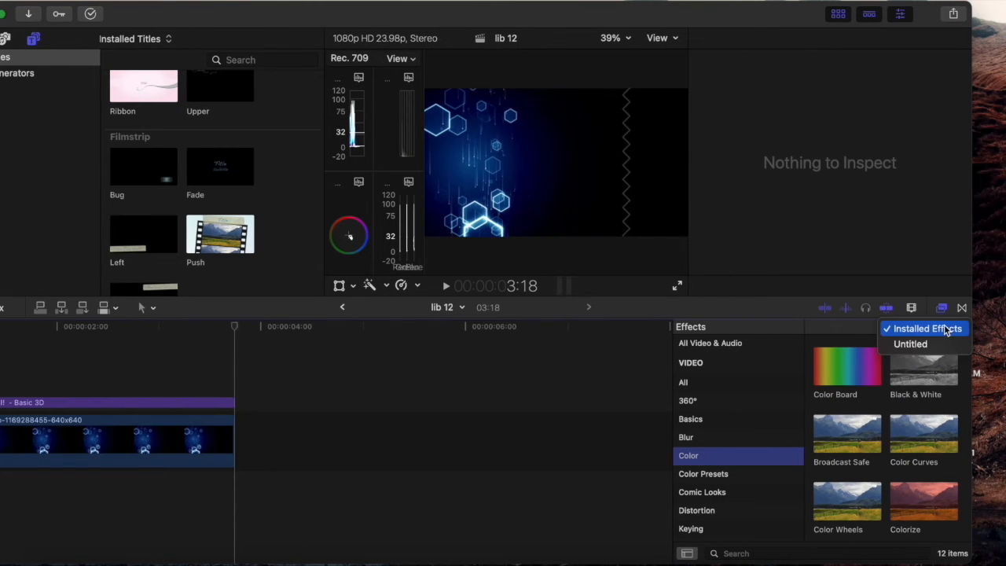
{"action": "left_click", "coordinate": [942, 315]}
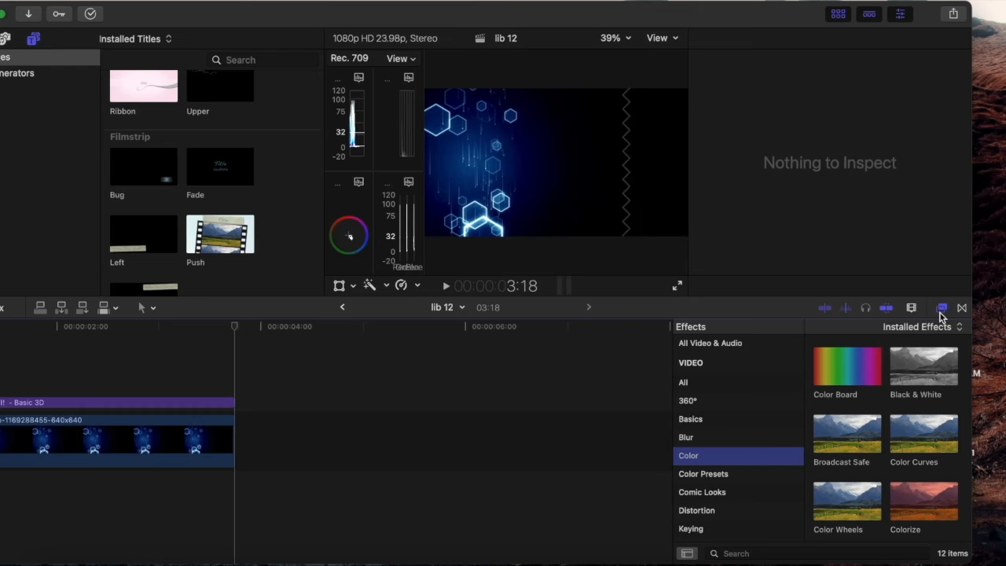
Step: Apply the Divide transition from Dissolves to the end of the background image clip and play it back
{"action": "left_click", "coordinate": [966, 307]}
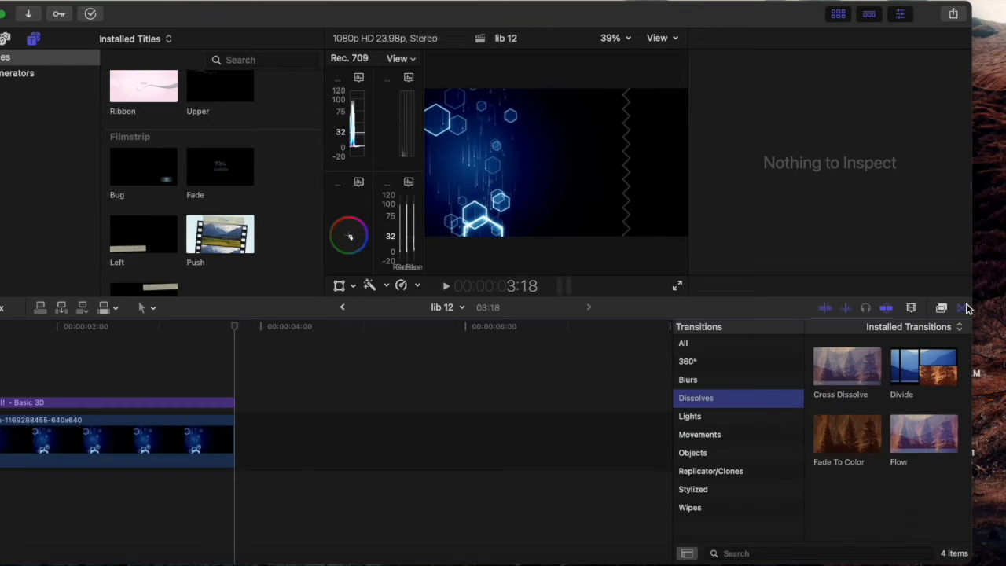
{"action": "left_click", "coordinate": [696, 418]}
{"action": "left_click", "coordinate": [708, 402]}
{"action": "left_click_drag", "start_coordinate": [944, 368], "coordinate": [193, 444]}
{"action": "left_click", "coordinate": [92, 354]}
{"action": "key", "text": "space"}
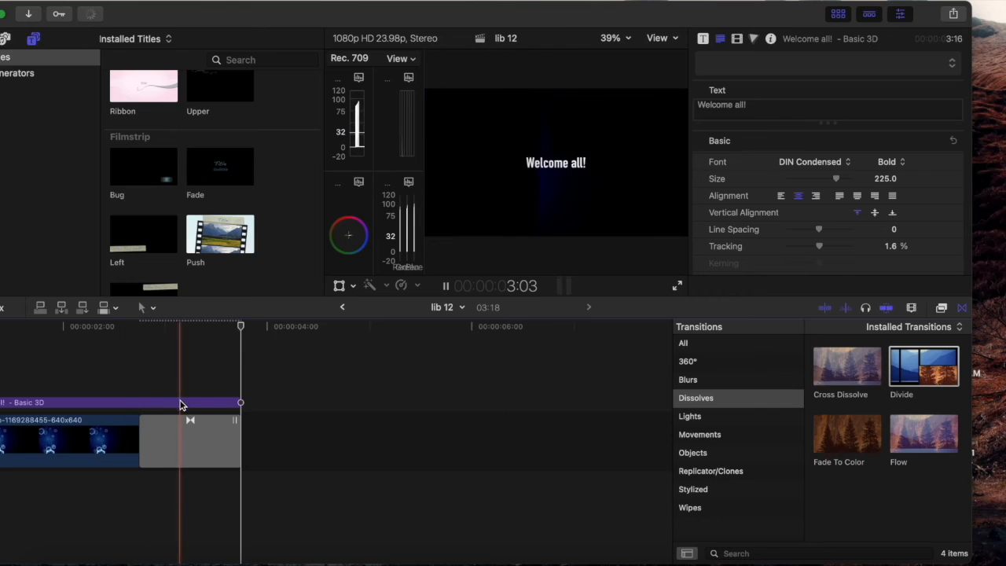
Step: Shorten the Welcome all! title so it ends where the background clip's transition begins, and play back the ending
{"action": "left_click_drag", "start_coordinate": [240, 402], "coordinate": [139, 402]}
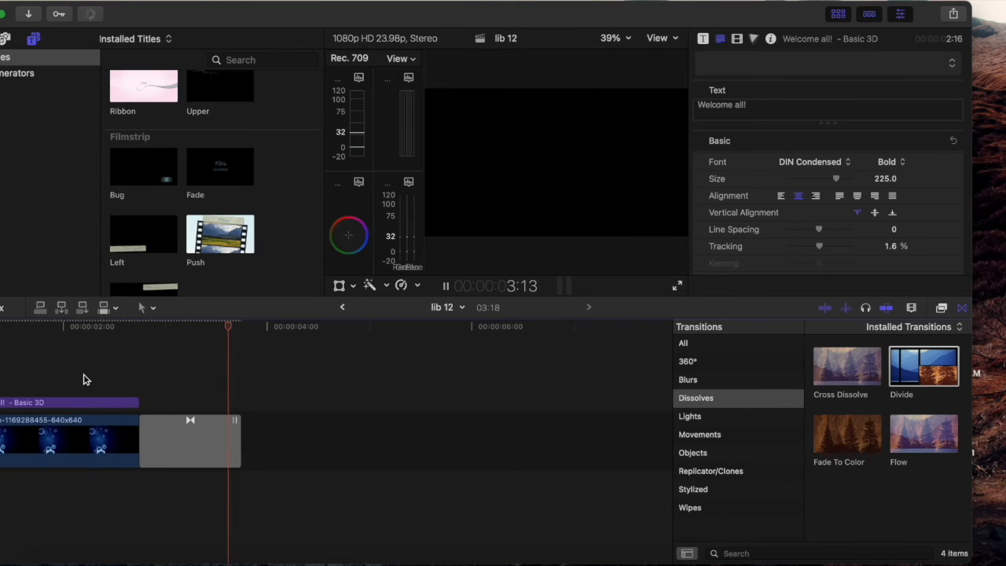
{"action": "key", "text": "space"}
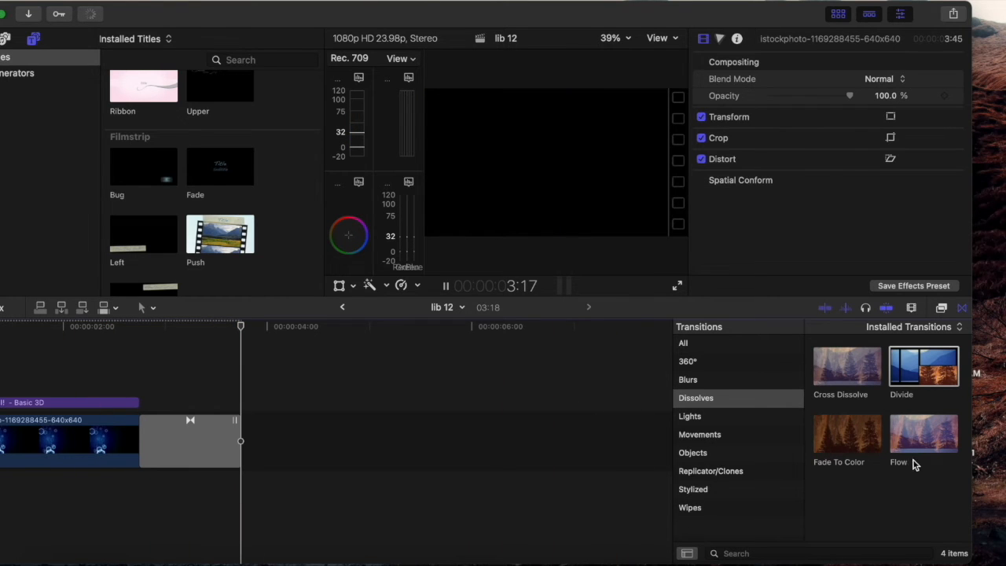
Step: Replace the transition at the end of the background clip with Fade To Color and preview it
{"action": "left_click_drag", "start_coordinate": [823, 427], "coordinate": [189, 442]}
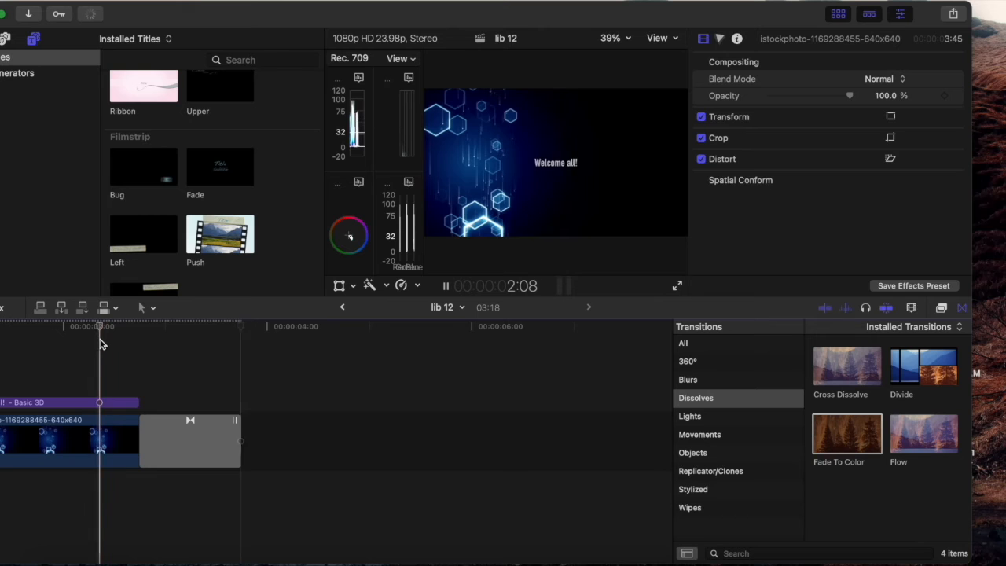
{"action": "left_click", "coordinate": [100, 346]}
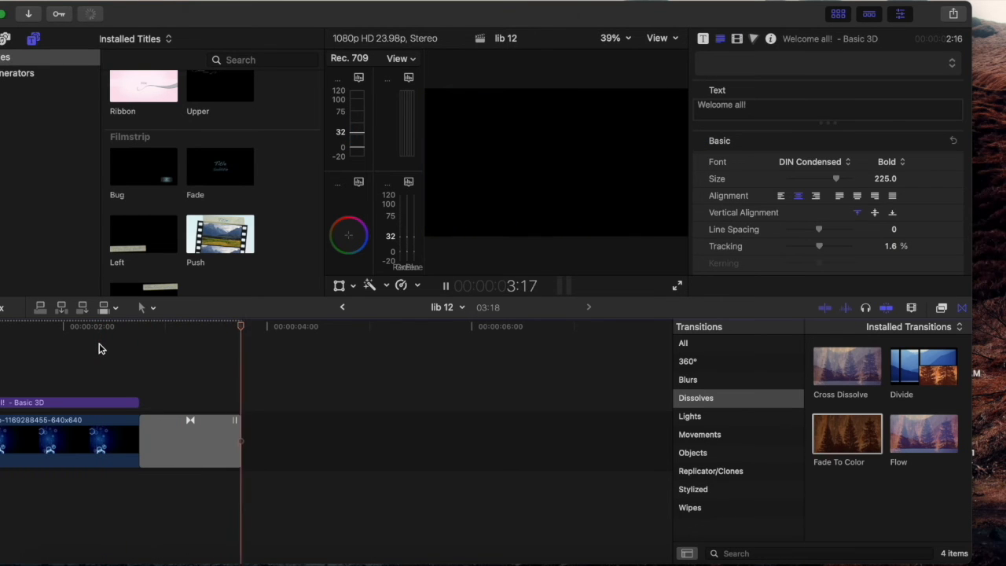
{"action": "scroll", "coordinate": [108, 382], "scroll_direction": "left", "scroll_amount": 5}
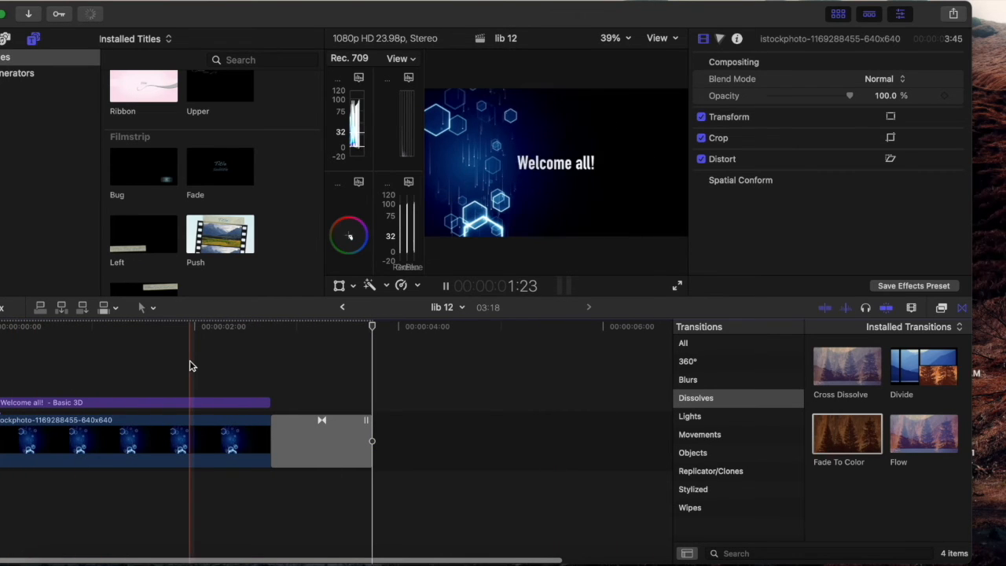
{"action": "left_click", "coordinate": [170, 373]}
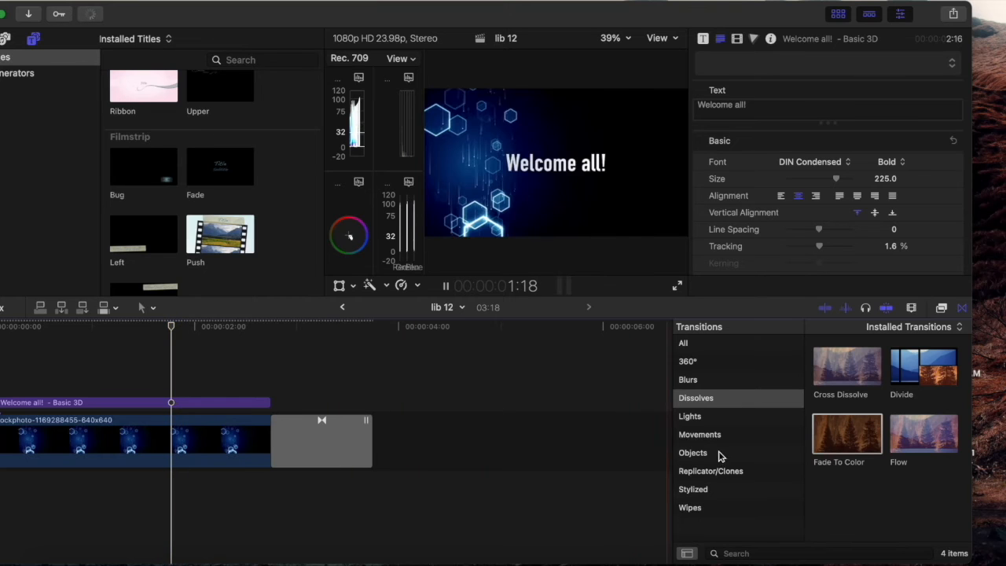
Step: Replace the ending transition with the Checker transition from Wipes and play back the clip's ending
{"action": "left_click", "coordinate": [692, 510]}
{"action": "left_click_drag", "start_coordinate": [840, 437], "coordinate": [307, 440]}
{"action": "left_click", "coordinate": [207, 353]}
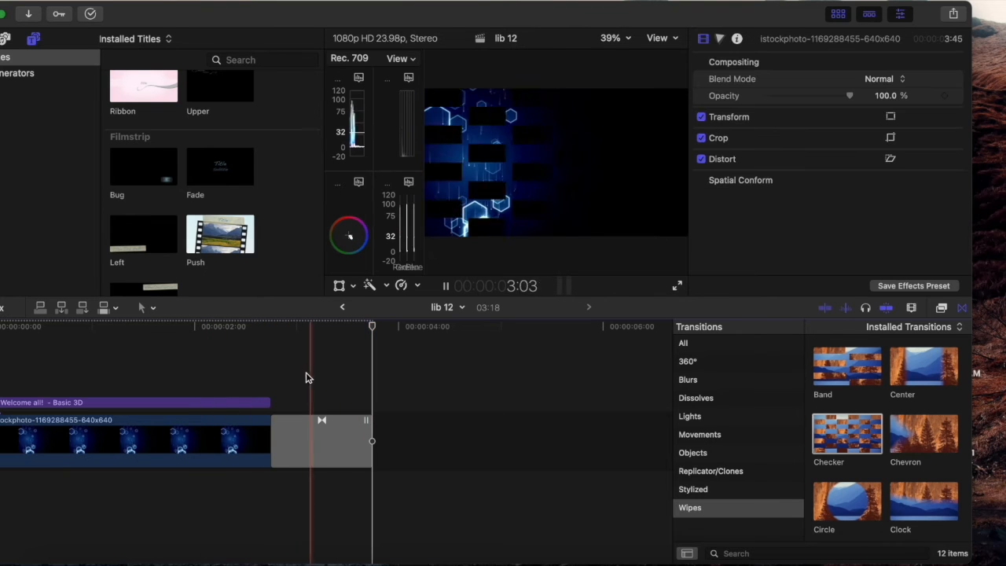
{"action": "left_click", "coordinate": [237, 372]}
{"action": "key", "text": "space"}
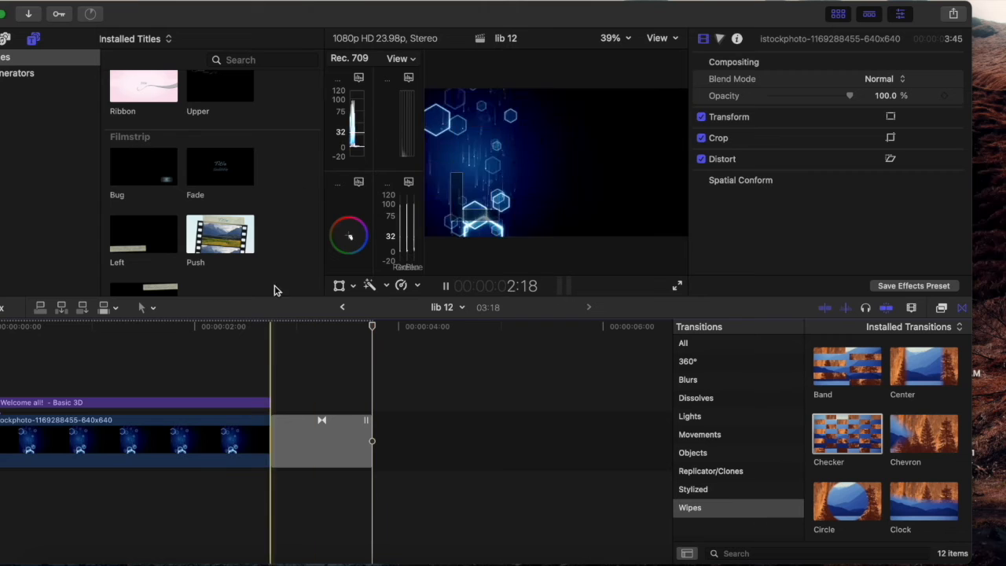
Step: Clear the timeline by deleting the Welcome all! title, the background image clip and its transition together
{"action": "left_click_drag", "start_coordinate": [265, 14], "coordinate": [301, 12]}
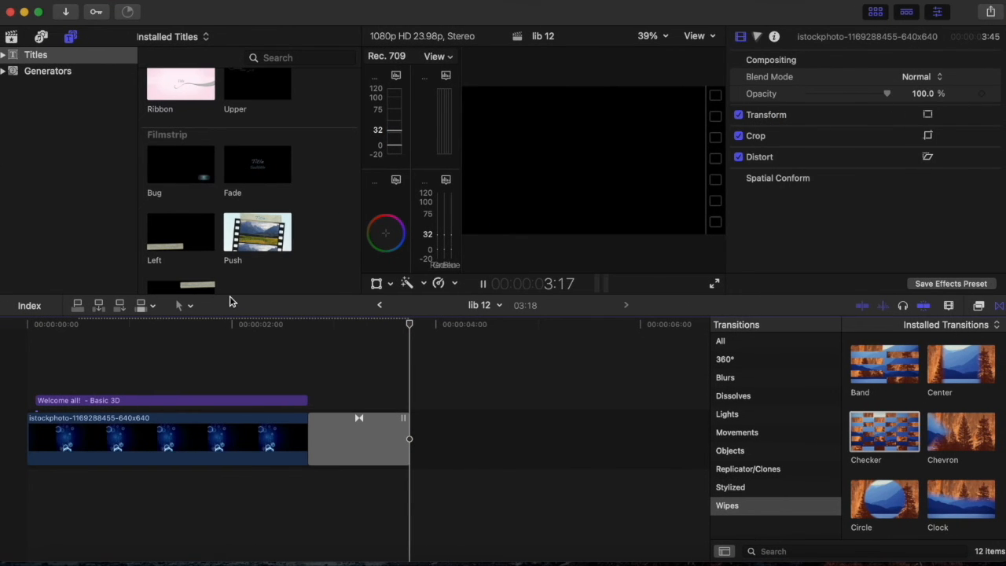
{"action": "left_click_drag", "start_coordinate": [454, 491], "coordinate": [81, 386]}
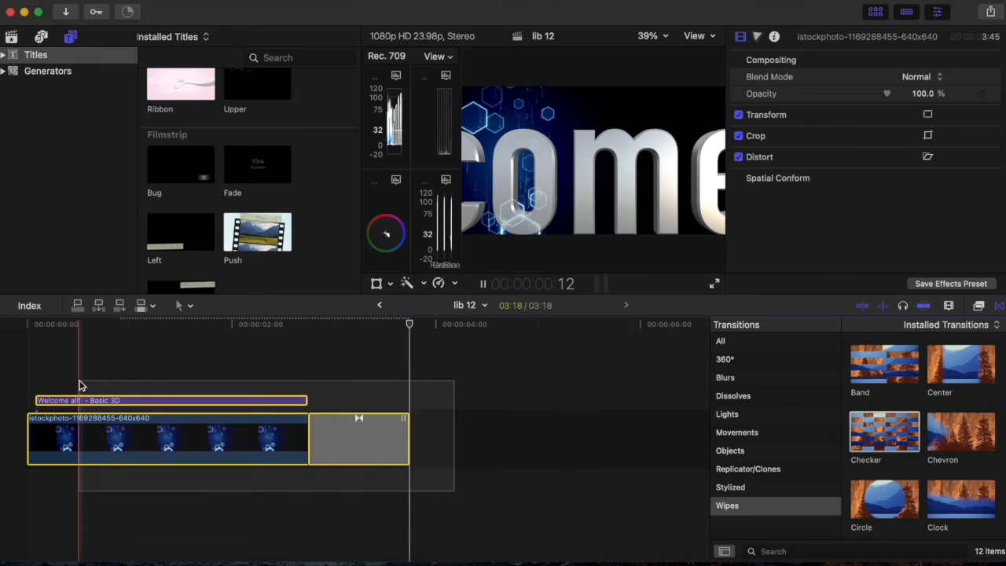
{"action": "key", "text": "Delete"}
Step: Uncover the desktop files and add the New York Knicks logo PNG to the start of the empty timeline
{"action": "left_click_drag", "start_coordinate": [533, 17], "coordinate": [530, 156]}
{"action": "left_click_drag", "start_coordinate": [774, 28], "coordinate": [161, 511]}
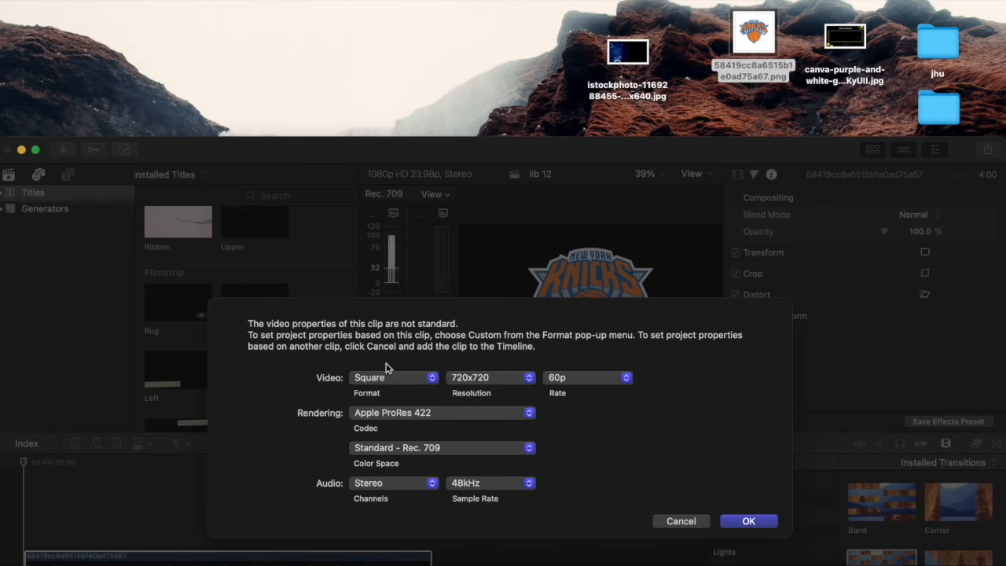
Step: Set the project resolution to 1080x1080, keep the Square format, 60p rate and 48kHz audio, and accept the properties
{"action": "left_click", "coordinate": [406, 379]}
{"action": "left_click", "coordinate": [543, 345]}
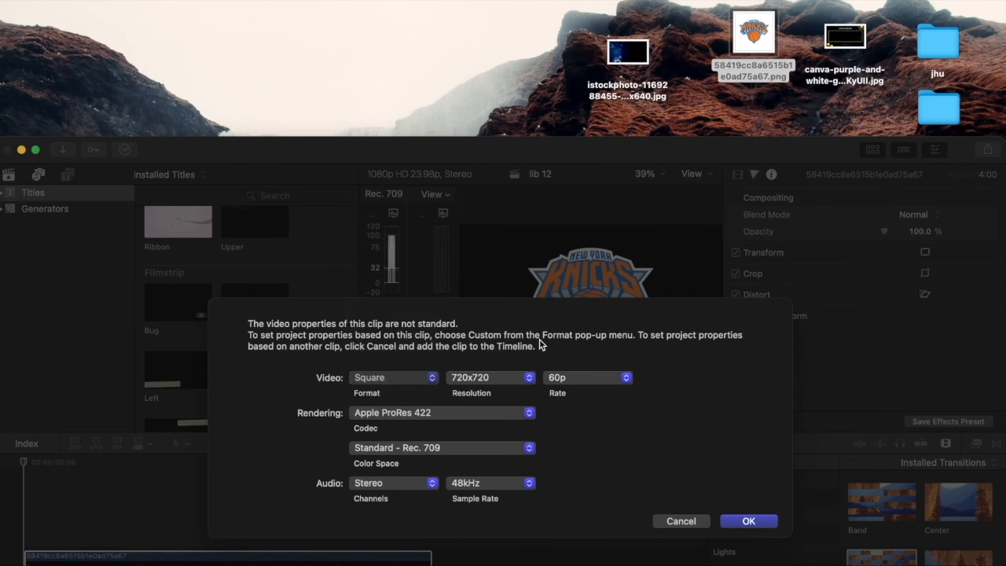
{"action": "left_click", "coordinate": [497, 381]}
{"action": "left_click", "coordinate": [621, 337]}
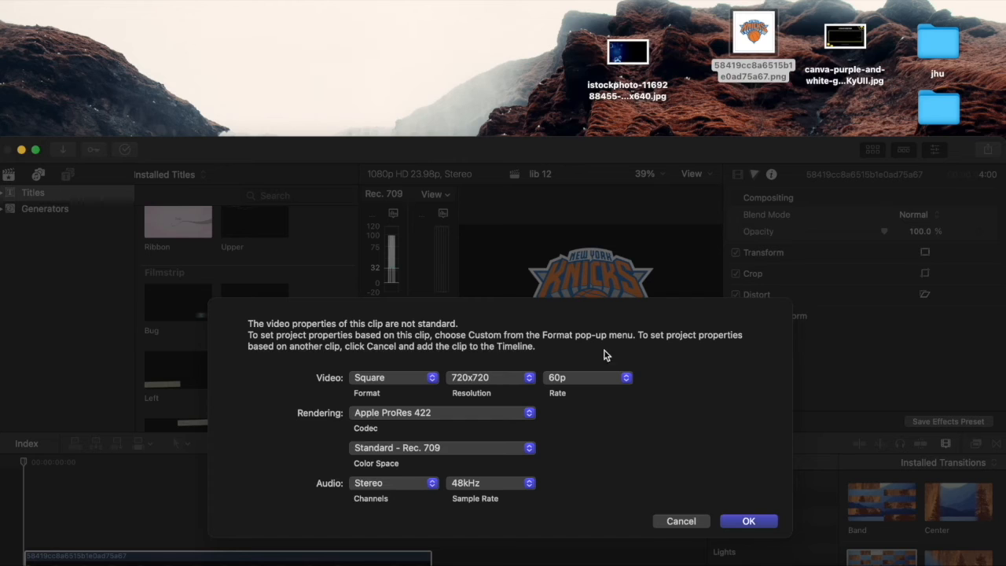
{"action": "left_click", "coordinate": [479, 379]}
{"action": "left_click", "coordinate": [502, 394]}
{"action": "left_click", "coordinate": [495, 482]}
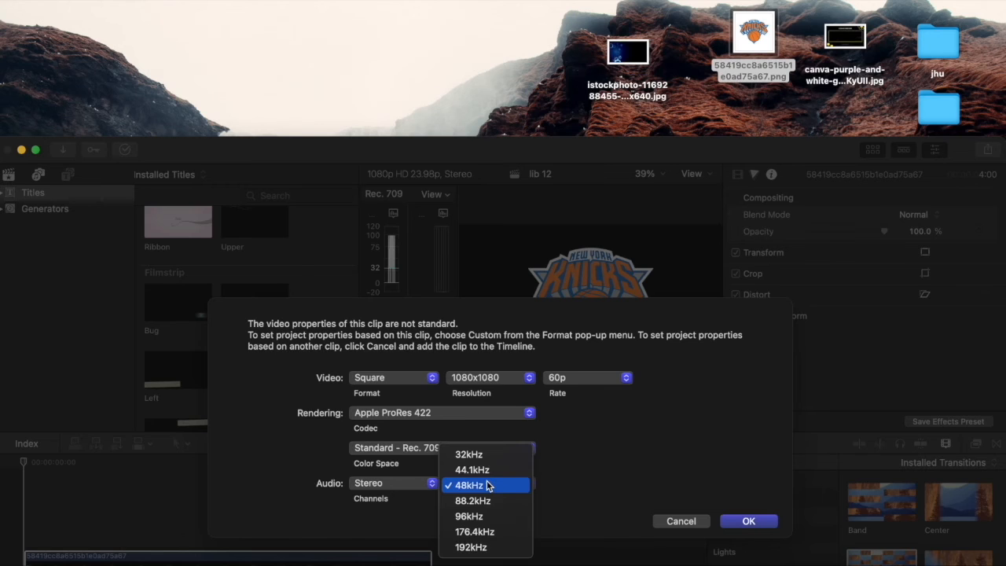
{"action": "left_click", "coordinate": [650, 453]}
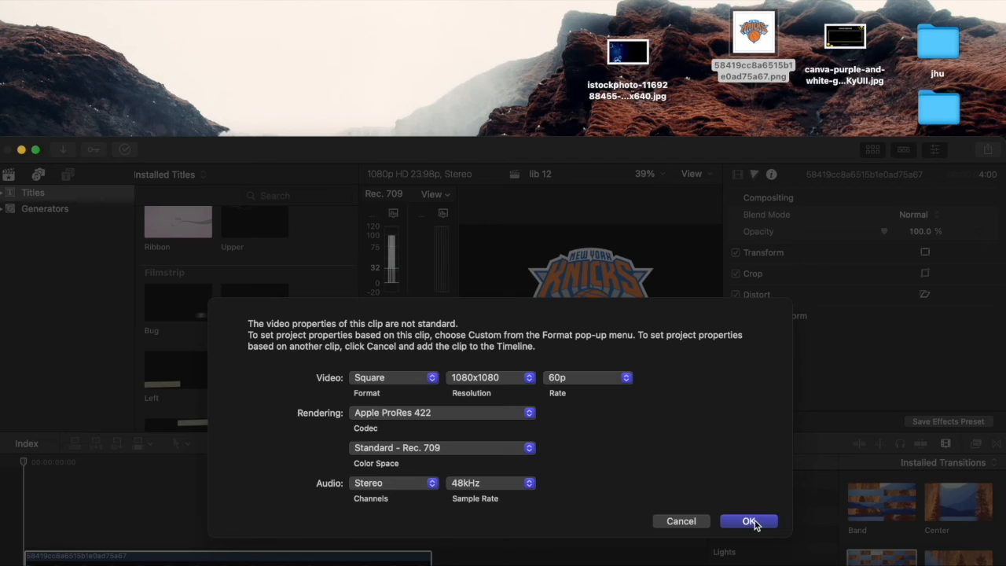
{"action": "left_click", "coordinate": [519, 381]}
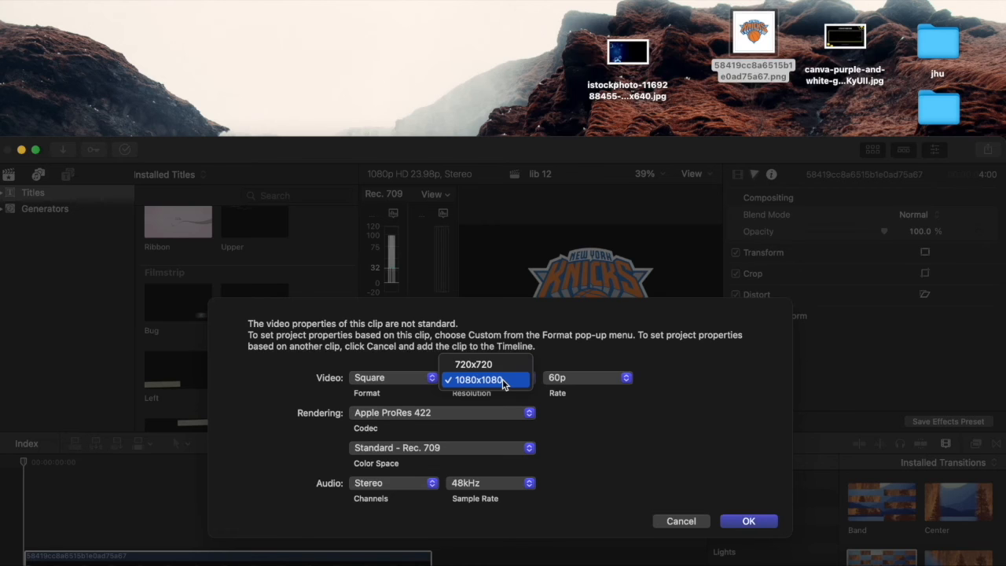
{"action": "left_click", "coordinate": [503, 381]}
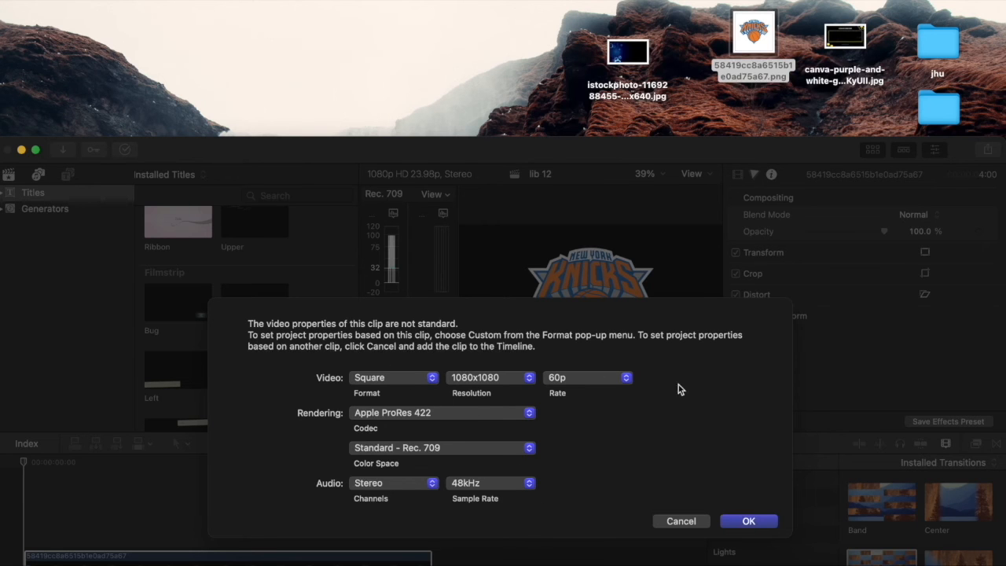
{"action": "left_click", "coordinate": [747, 522]}
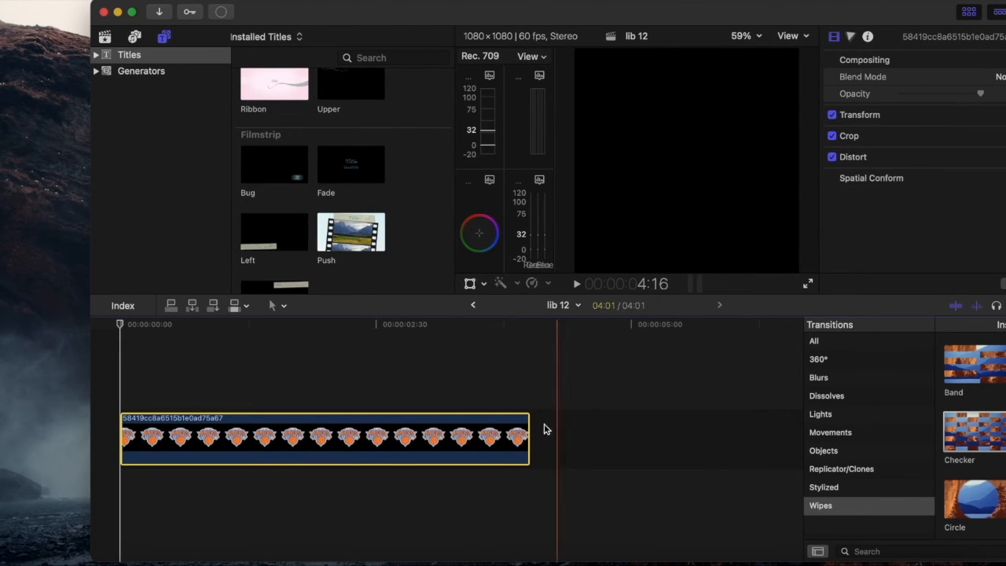
Step: Trim the end of the New York Knicks logo clip to a duration of 2:03
{"action": "left_click_drag", "start_coordinate": [525, 444], "coordinate": [329, 442]}
{"action": "left_click", "coordinate": [140, 402]}
{"action": "left_click", "coordinate": [110, 395]}
{"action": "left_click_drag", "start_coordinate": [799, 14], "coordinate": [645, 14]}
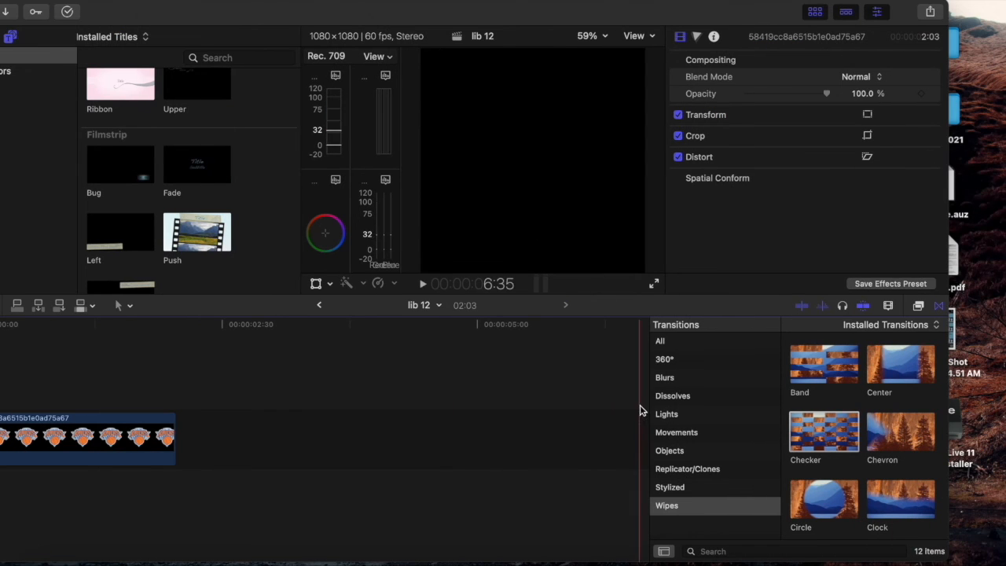
Step: Browse the Lights, Dissolves, Blurs and 360° transition categories for one that suits the logo clip
{"action": "left_click", "coordinate": [667, 413]}
{"action": "left_click", "coordinate": [677, 395]}
{"action": "left_click", "coordinate": [682, 380]}
{"action": "left_click", "coordinate": [685, 361]}
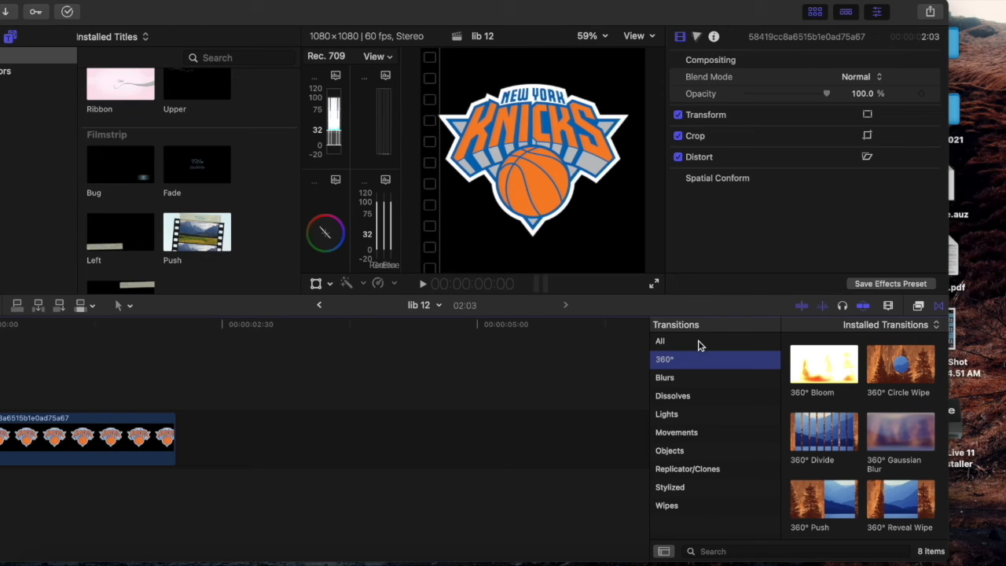
{"action": "left_click", "coordinate": [695, 412]}
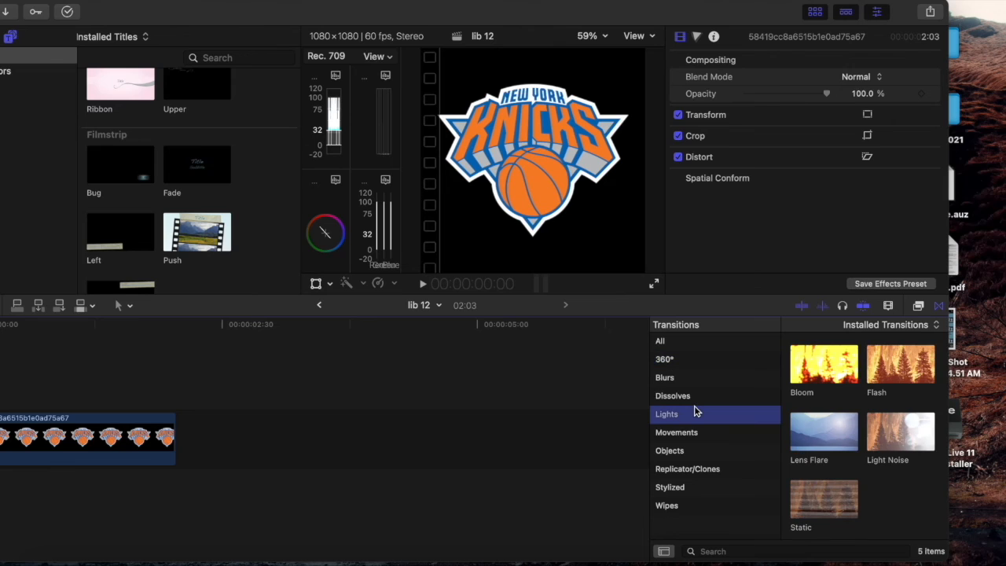
{"action": "left_click", "coordinate": [699, 395]}
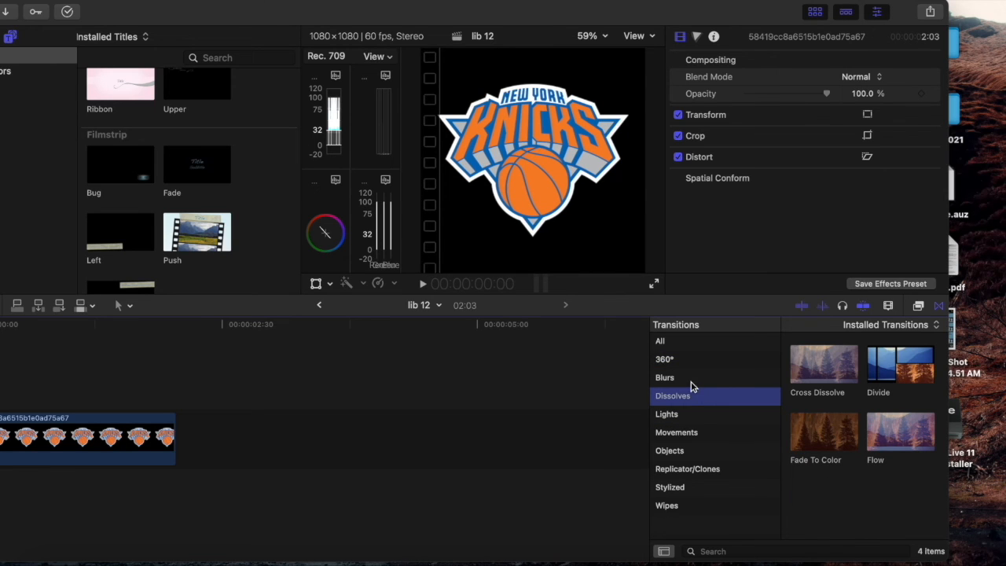
{"action": "left_click", "coordinate": [689, 380]}
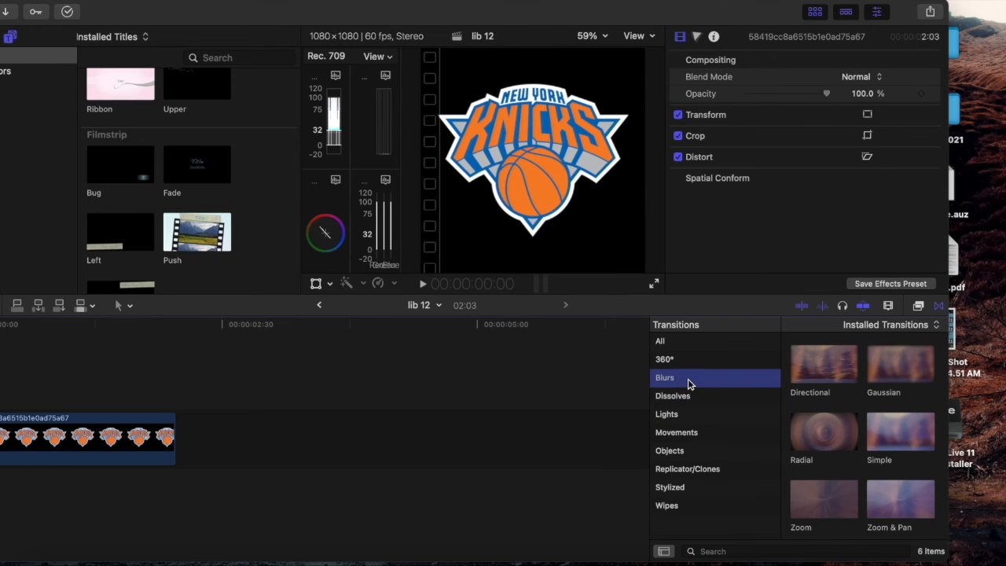
{"action": "left_click", "coordinate": [692, 364]}
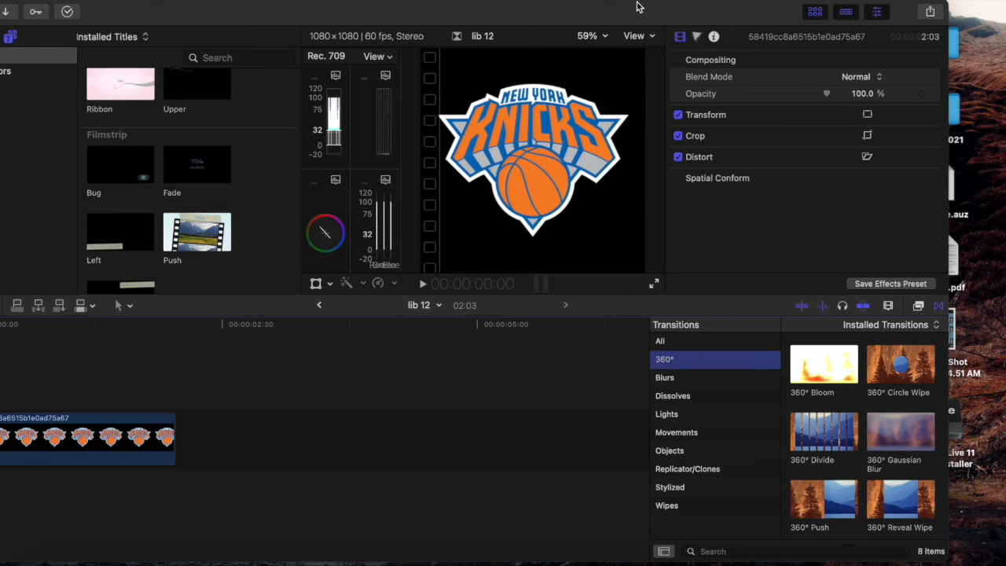
Step: Add transitions to both ends of the logo clip, with Concentric at the end, and play back the intro
{"action": "left_click_drag", "start_coordinate": [637, 6], "coordinate": [694, 6]}
{"action": "left_click", "coordinate": [743, 415]}
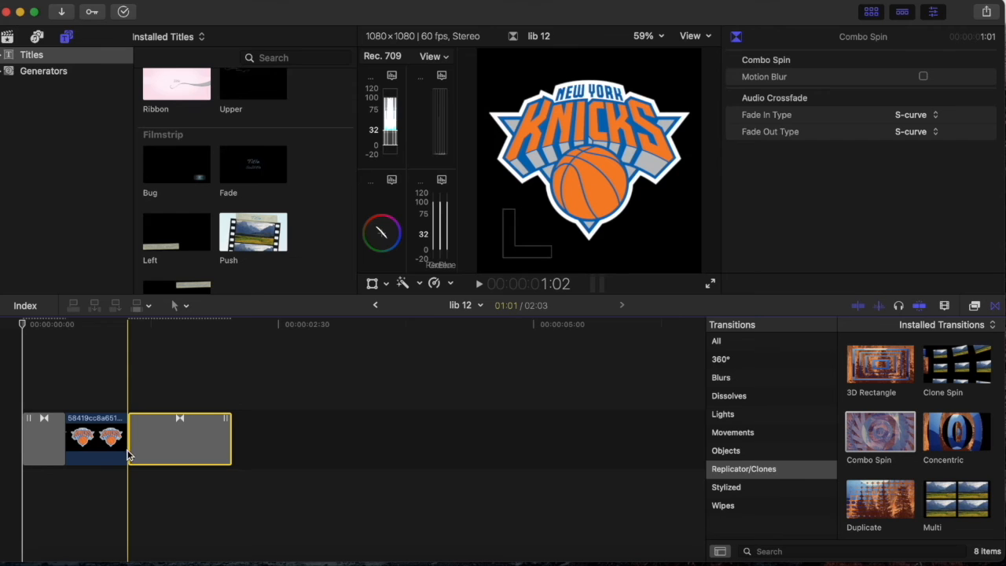
{"action": "left_click_drag", "start_coordinate": [130, 452], "coordinate": [195, 451]}
{"action": "left_click", "coordinate": [6, 368]}
{"action": "key", "text": "space"}
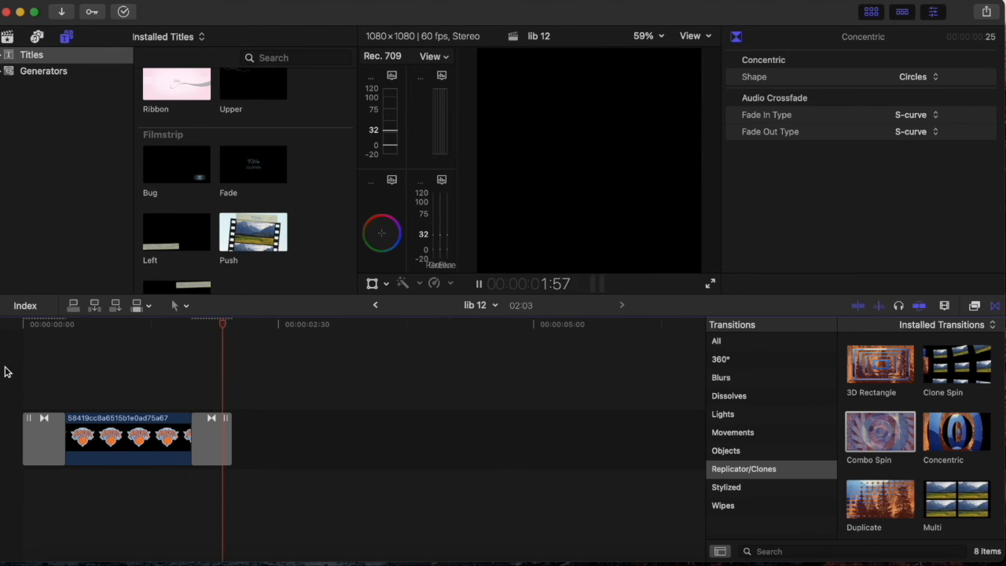
{"action": "left_click", "coordinate": [18, 377]}
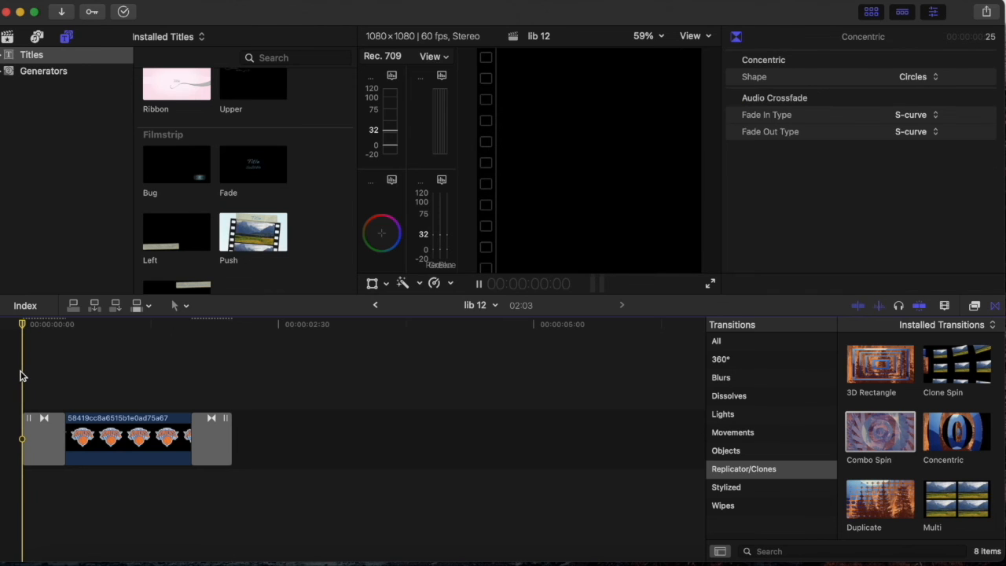
Step: Replace the transition at the end of the logo clip with Combo Spin and preview it
{"action": "key", "text": "super+a"}
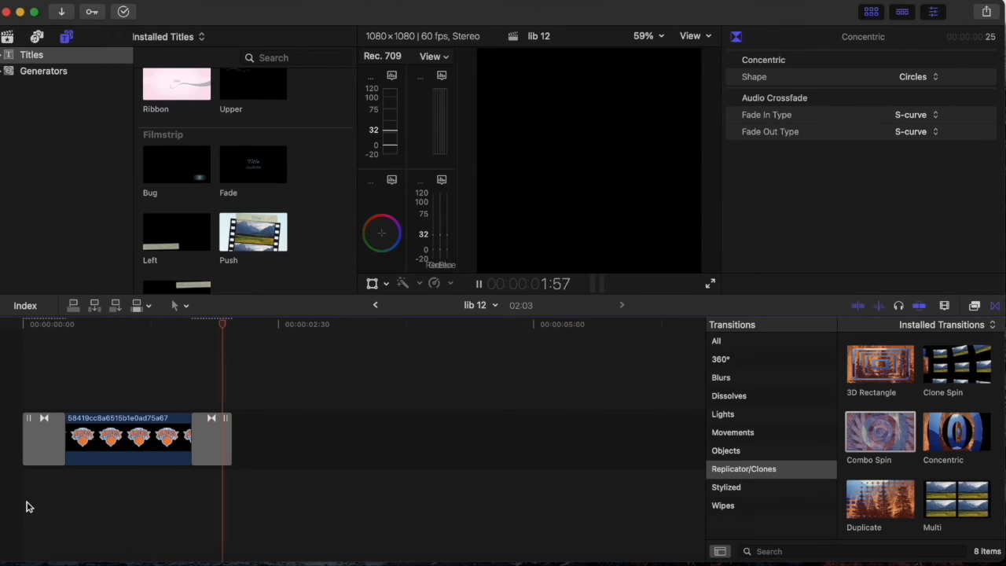
{"action": "left_click_drag", "start_coordinate": [878, 447], "coordinate": [228, 466]}
{"action": "left_click", "coordinate": [175, 379]}
{"action": "key", "text": "space"}
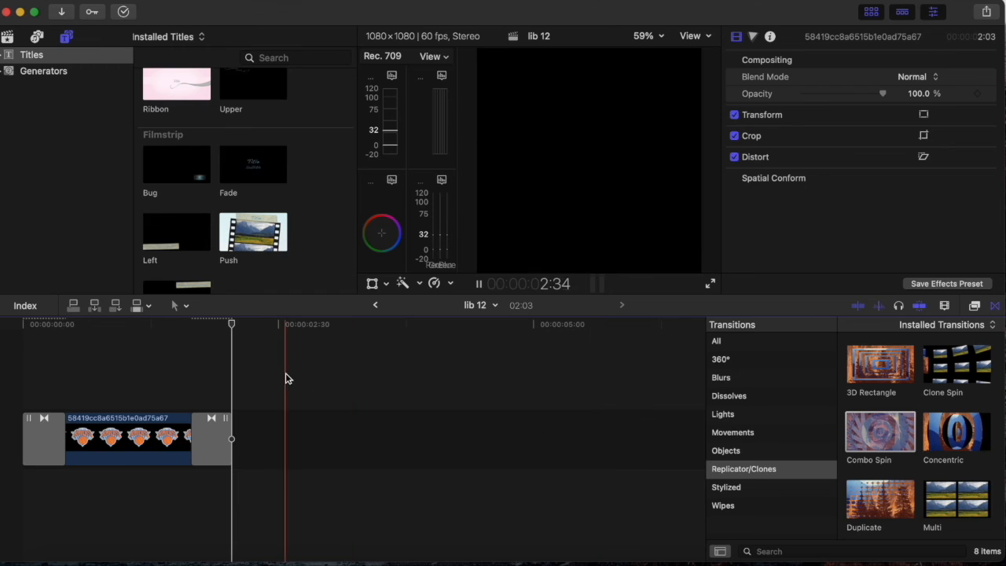
Step: Apply the Vertigo transition from Replicator/Clones to the logo clip in place of the current transitions
{"action": "scroll", "coordinate": [954, 486], "scroll_direction": "down", "scroll_amount": 3}
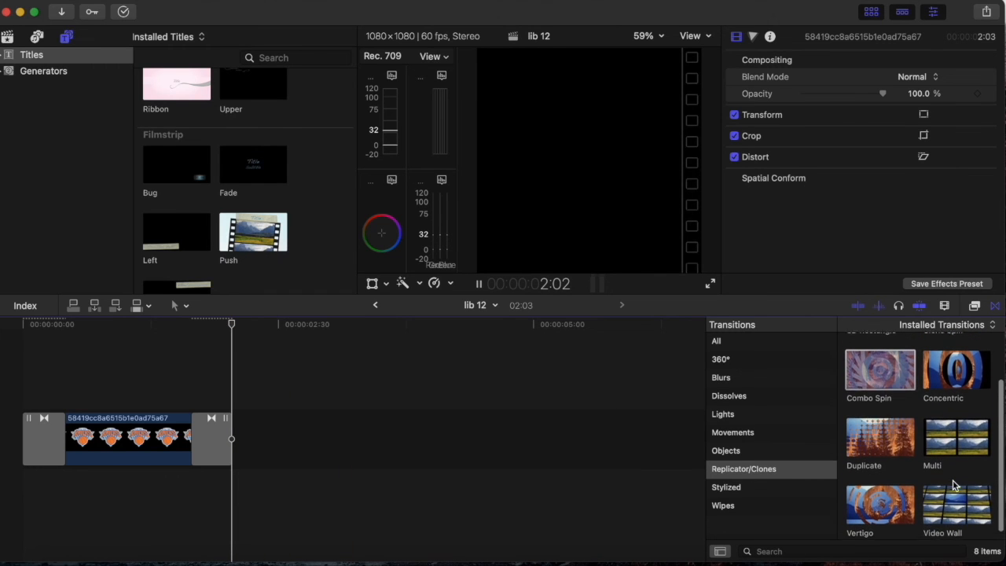
{"action": "left_click_drag", "start_coordinate": [872, 503], "coordinate": [31, 441]}
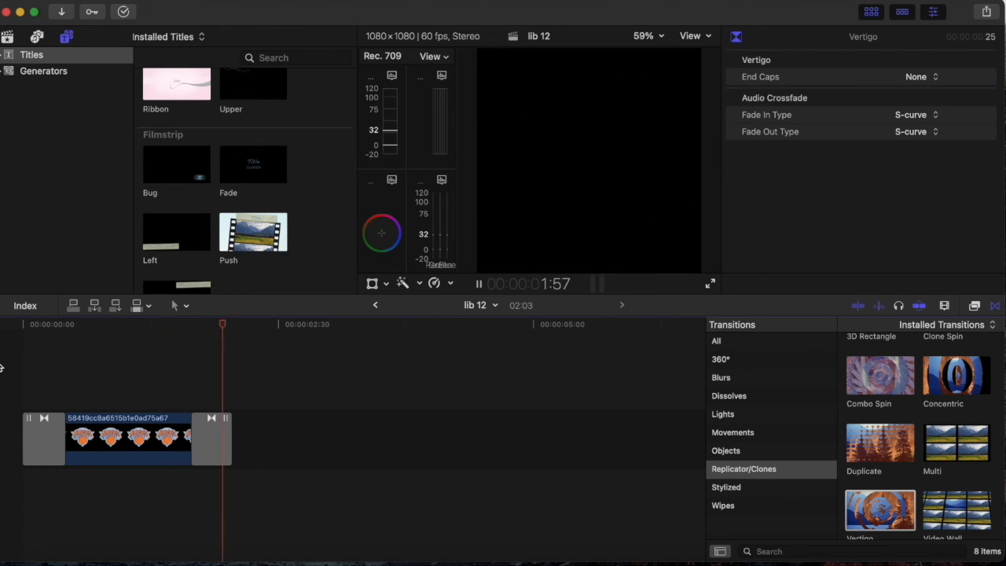
Step: Replace the logo clip's starting transition with Flashback from Movements and play the intro from the start
{"action": "scroll", "coordinate": [931, 454], "scroll_direction": "down", "scroll_amount": 2}
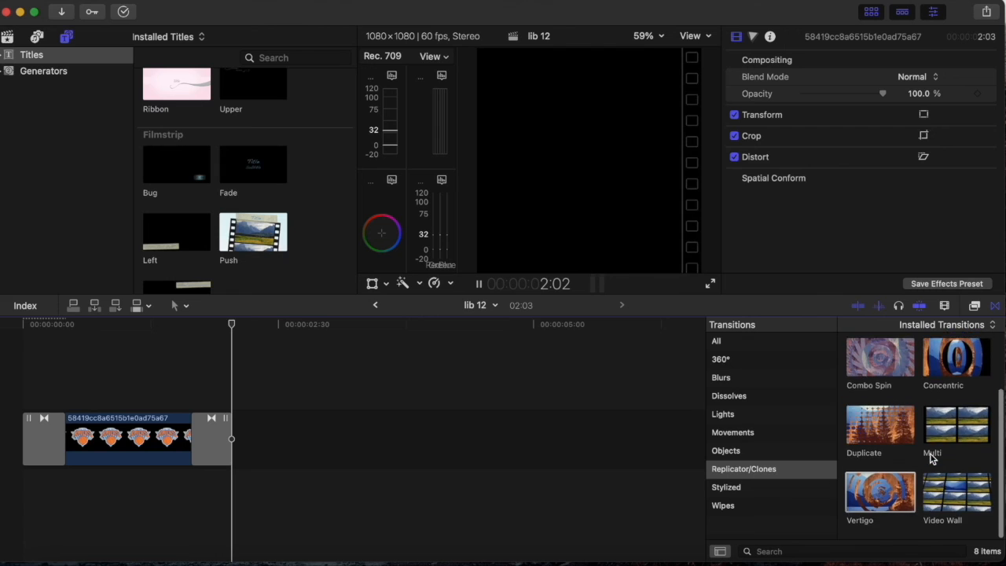
{"action": "scroll", "coordinate": [932, 458], "scroll_direction": "up", "scroll_amount": 2}
{"action": "left_click", "coordinate": [772, 436]}
{"action": "left_click", "coordinate": [764, 447]}
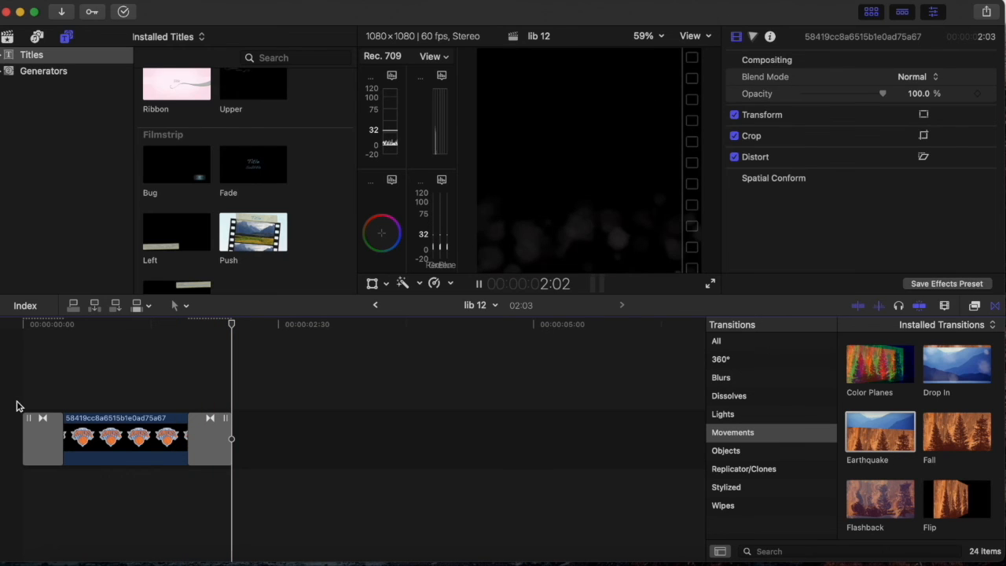
{"action": "scroll", "coordinate": [944, 404], "scroll_direction": "down", "scroll_amount": 5}
{"action": "scroll", "coordinate": [872, 411], "scroll_direction": "down", "scroll_amount": 3}
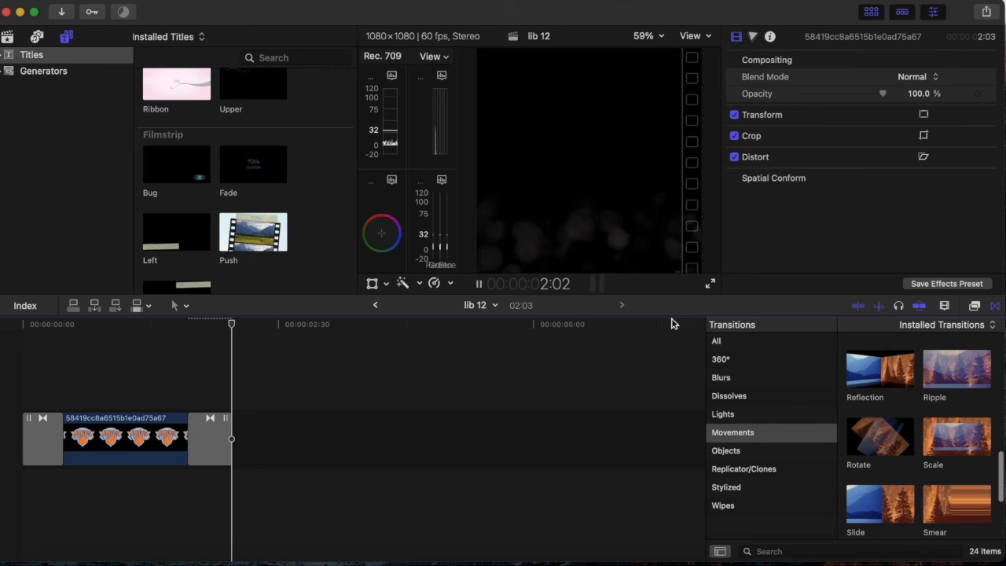
{"action": "scroll", "coordinate": [860, 449], "scroll_direction": "down", "scroll_amount": 3}
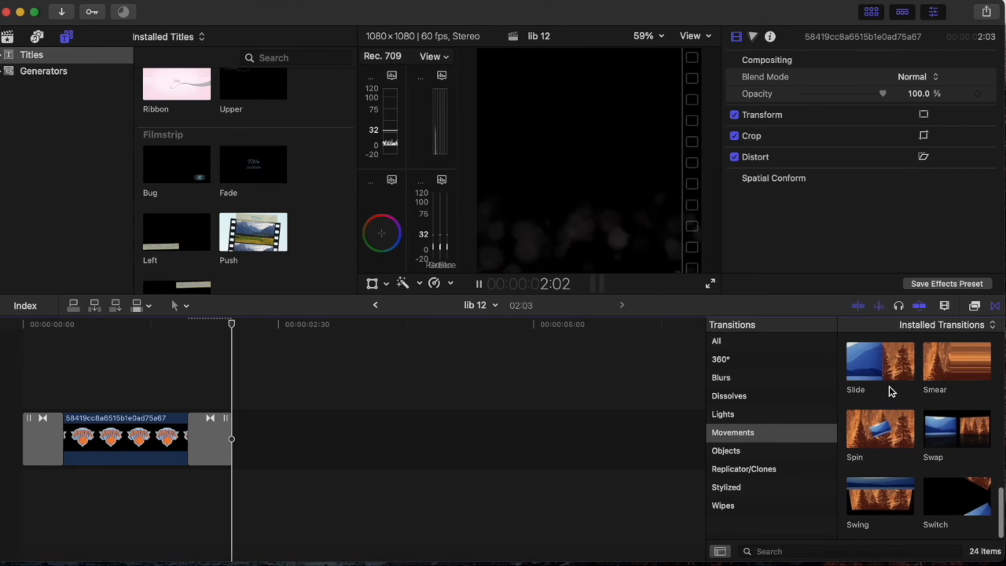
{"action": "scroll", "coordinate": [941, 441], "scroll_direction": "up", "scroll_amount": 2}
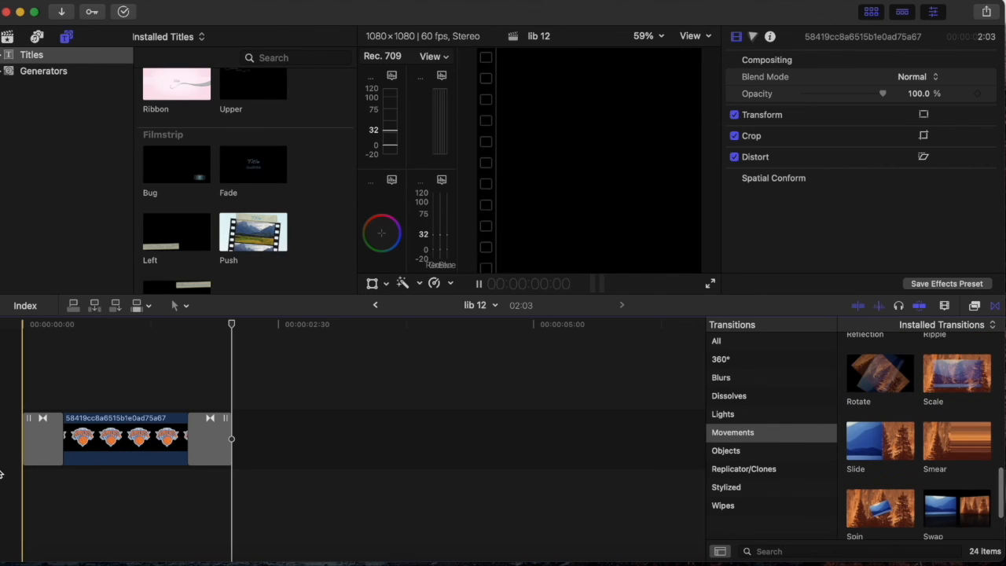
{"action": "key", "text": "space"}
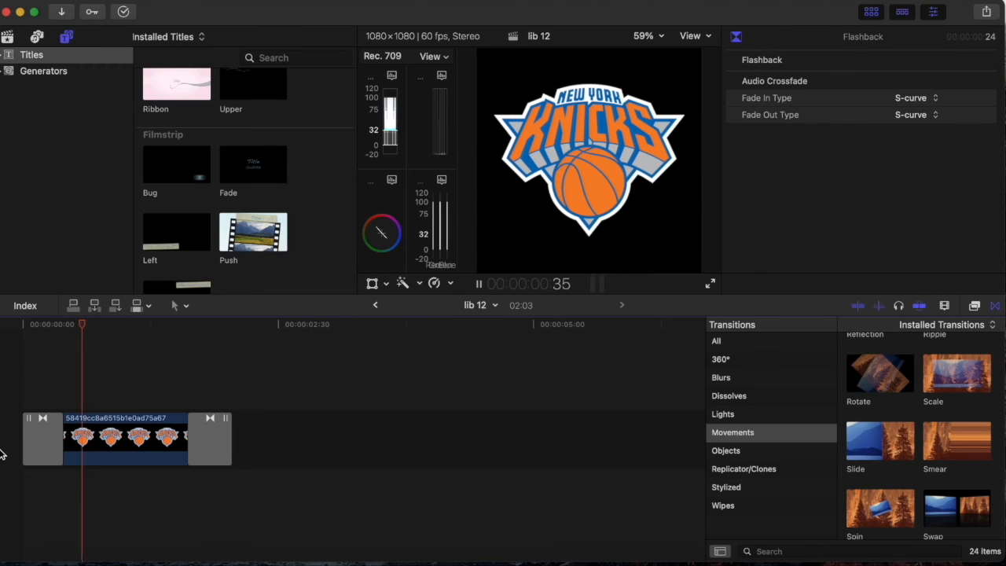